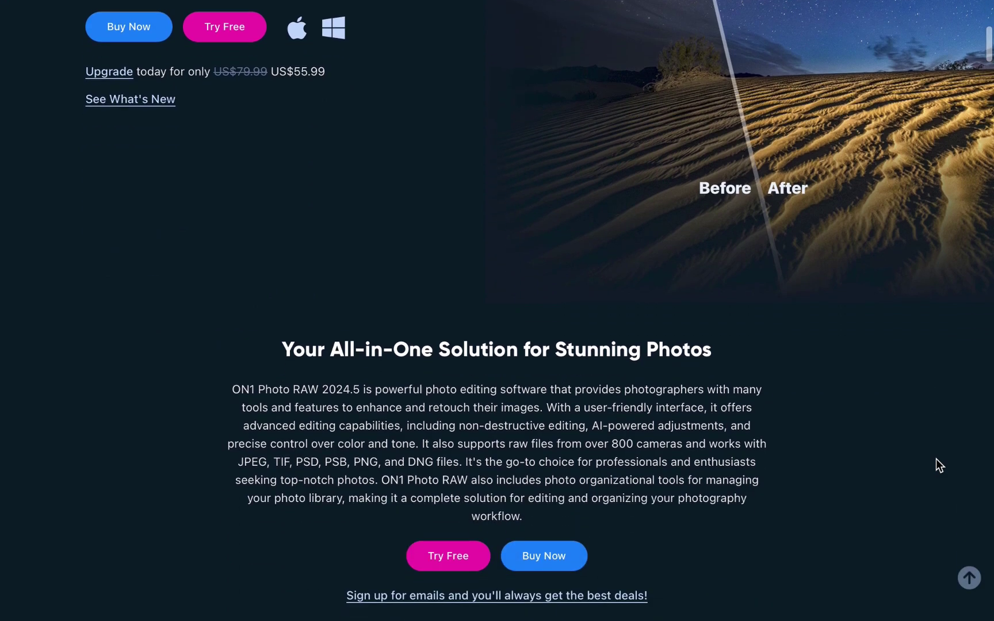
- Scroll the ON1 Photo RAW product page past Brilliance AI and Super Select to the feature grid
scroll(936, 459, "down", 15)
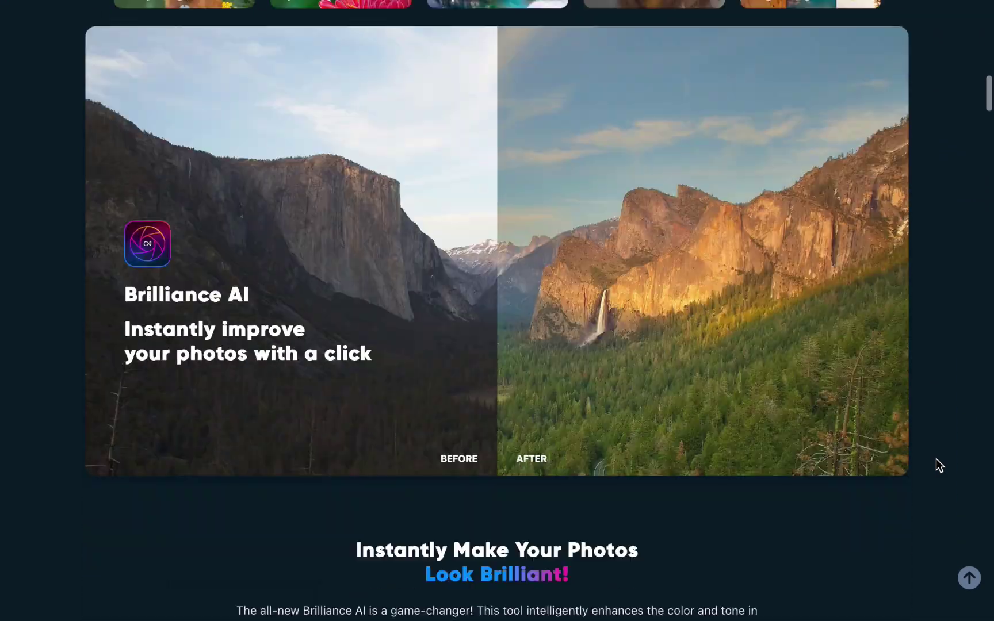
scroll(936, 459, "down", 15)
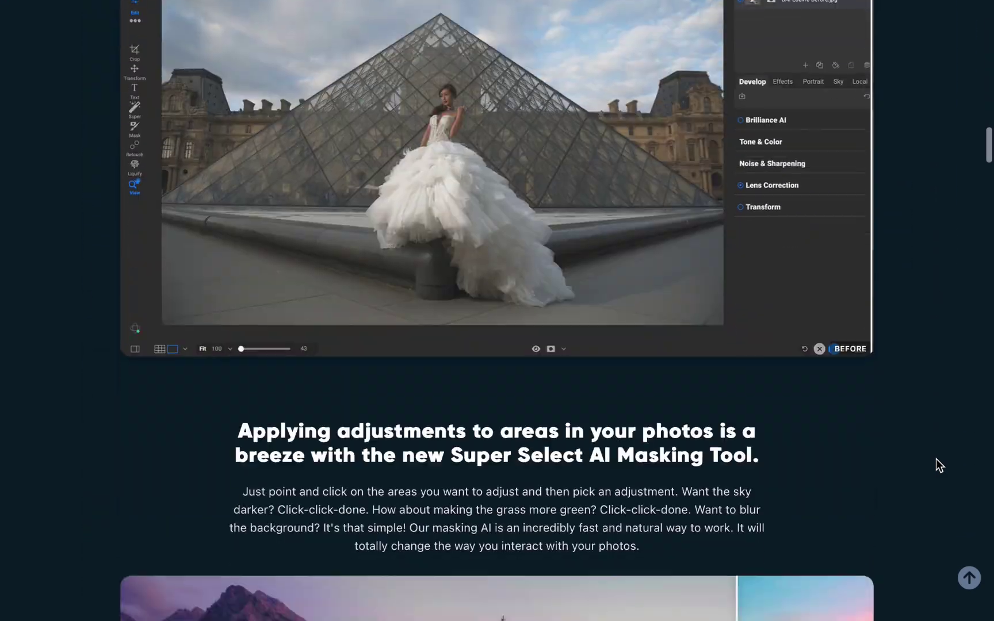
scroll(936, 464, "down", 17)
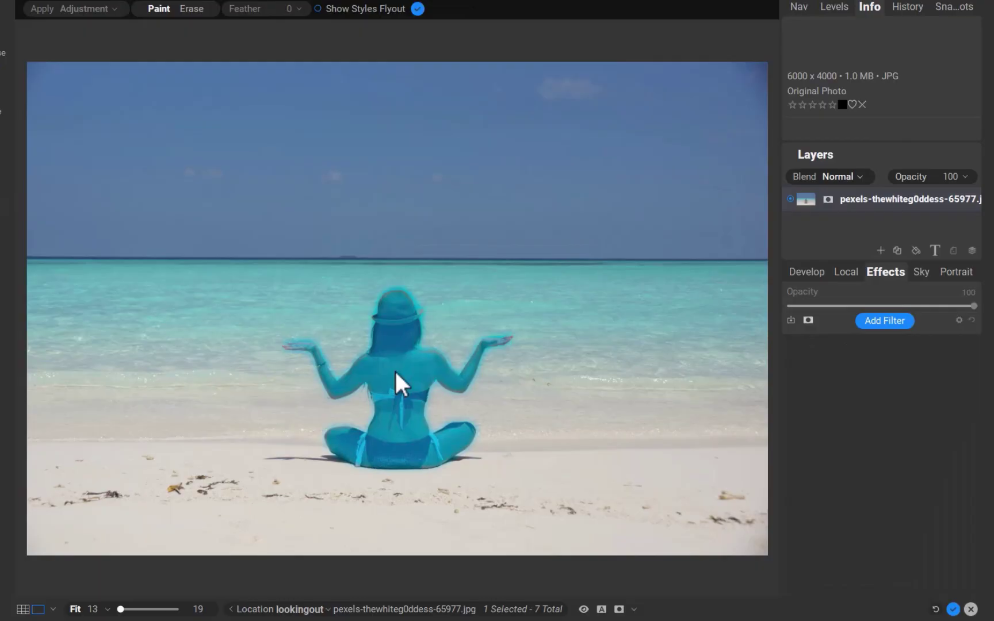
- Add a new local adjustment layer in the Local panel
left_click(836, 269)
left_click(853, 293)
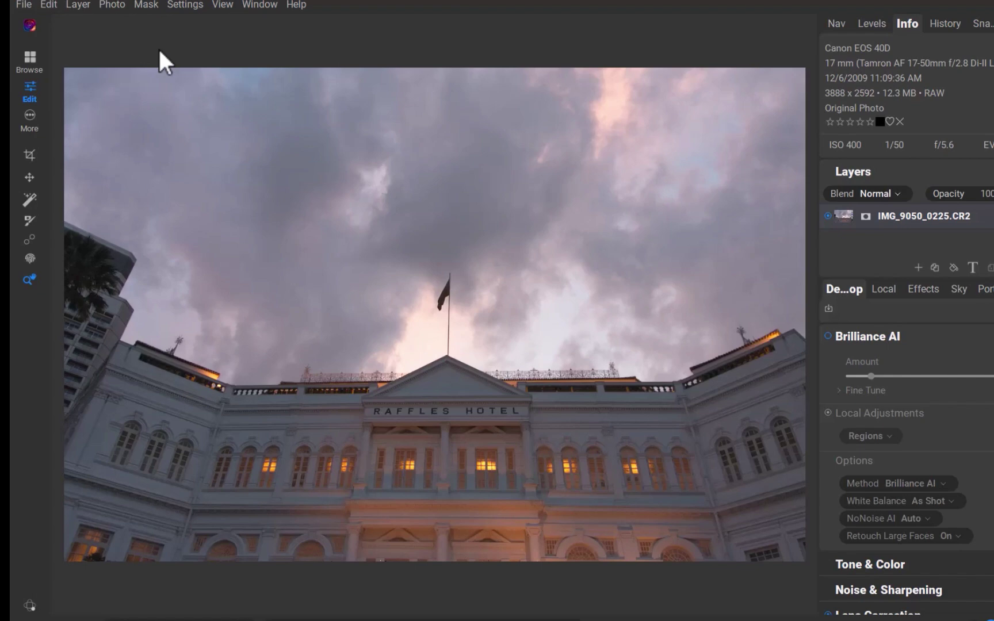
- Mask the hotel building below the roofline with a Quick Mask box
left_click(29, 199)
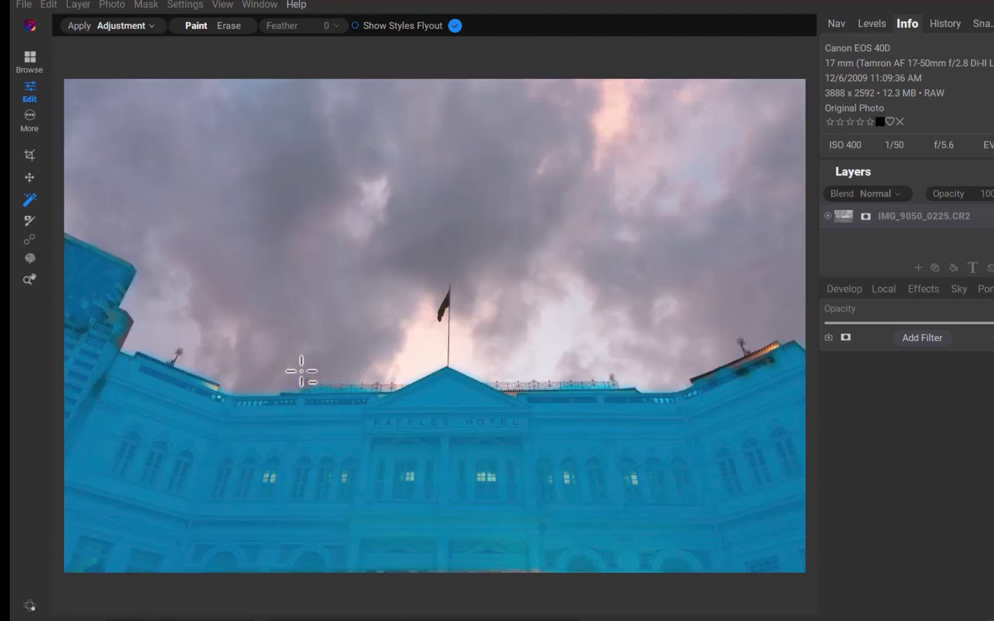
left_click_drag(297, 371, 402, 399)
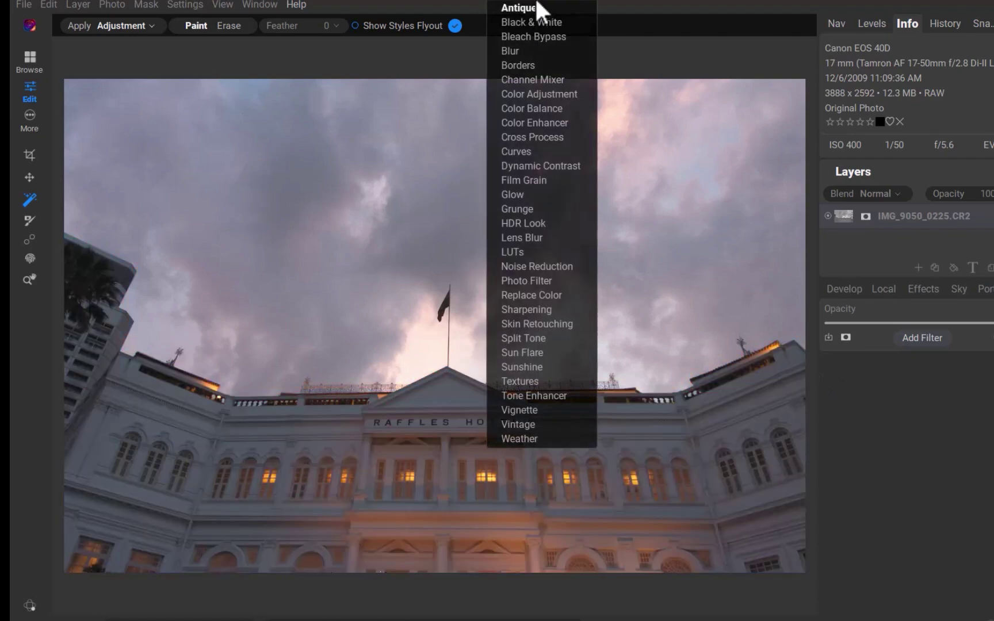
- Check the building mask in View Mask, then raise Exposure to brighten the hotel facade
left_click(543, 7)
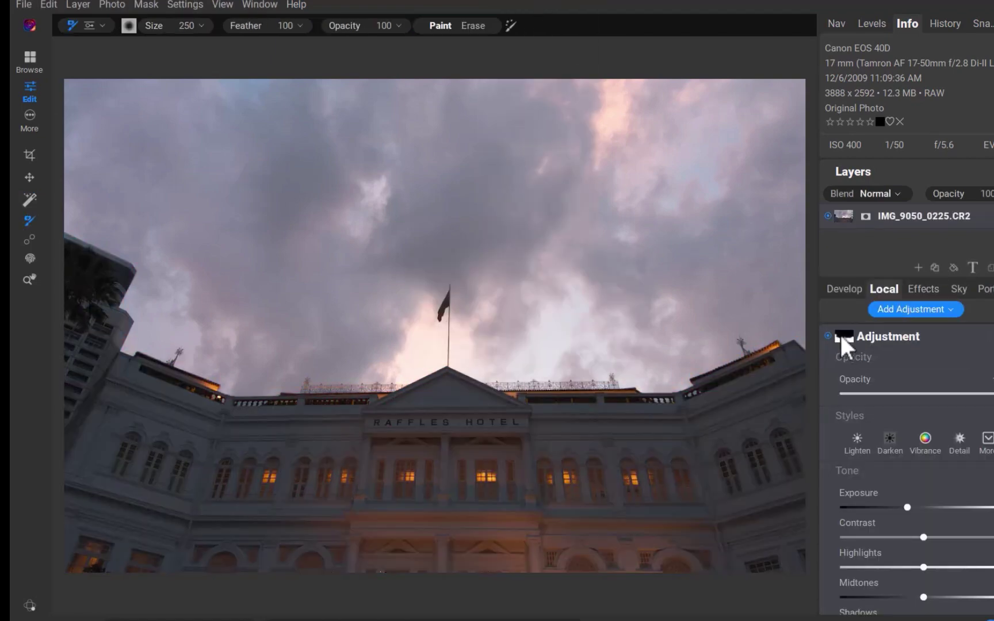
left_click(844, 336)
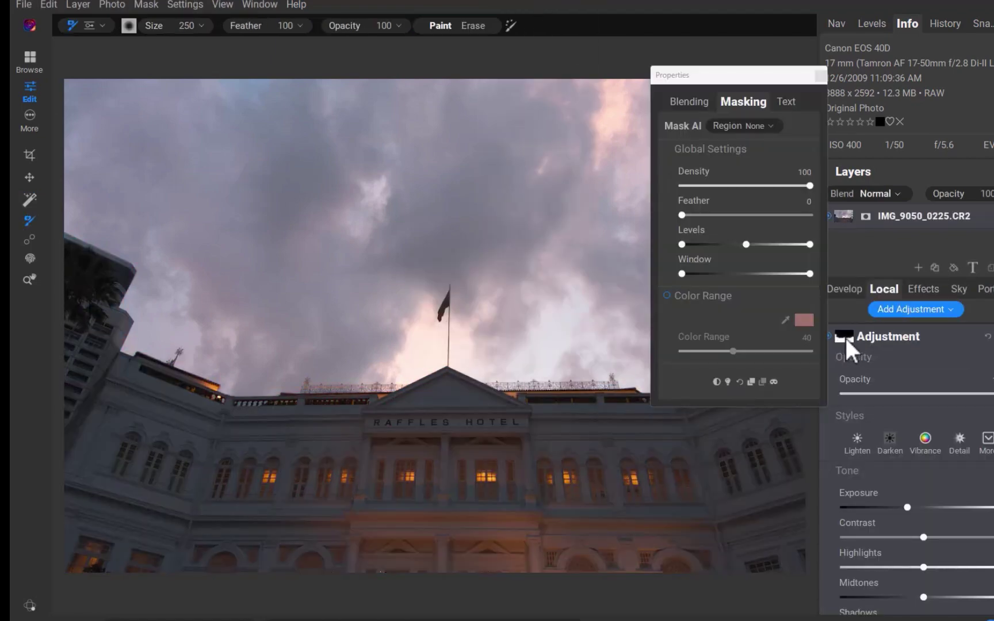
left_click(772, 381)
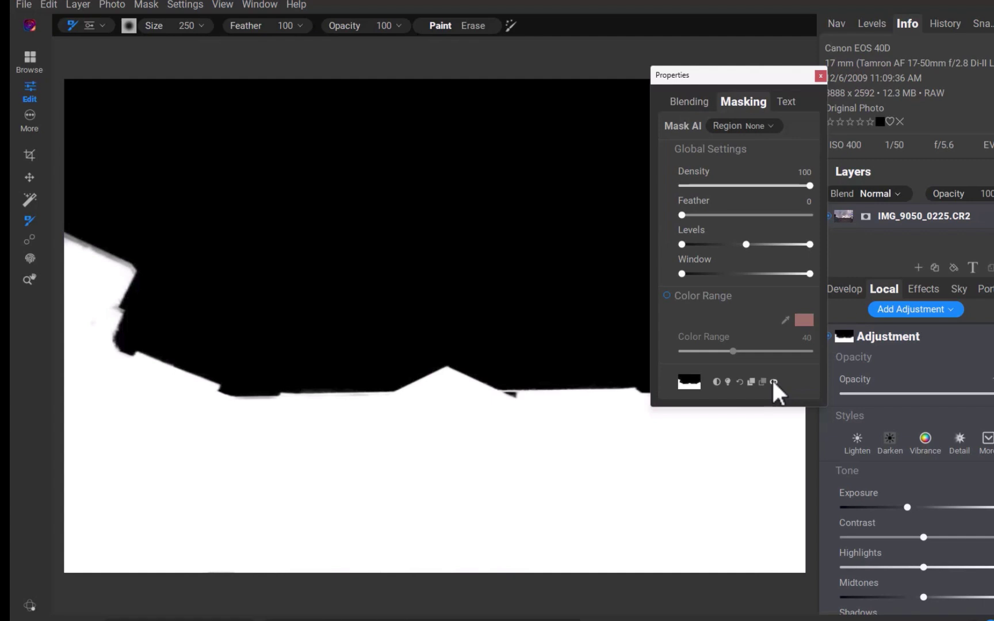
key("ctrl+m")
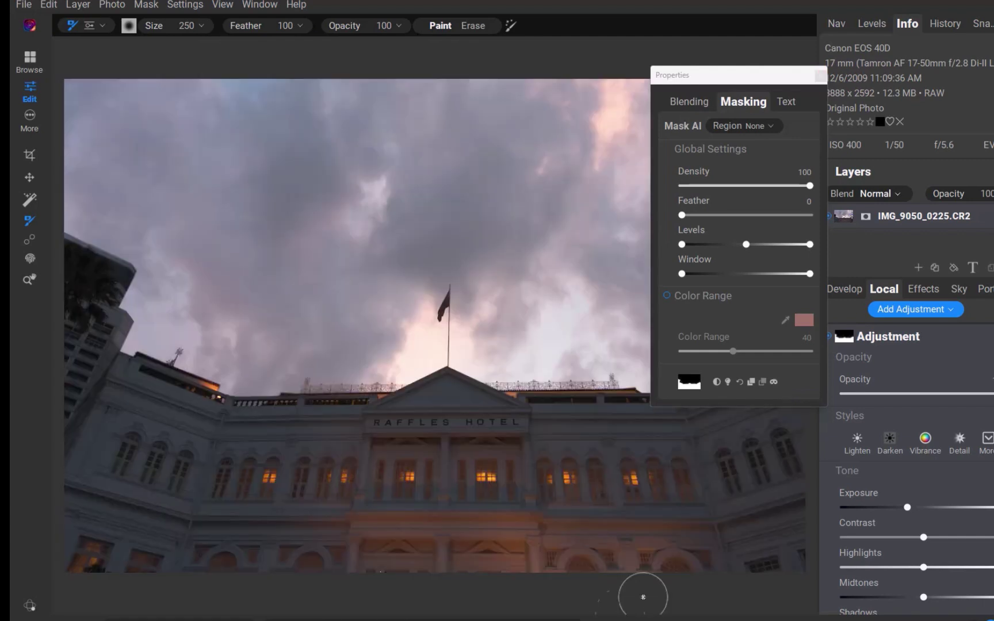
left_click_drag(912, 508, 921, 509)
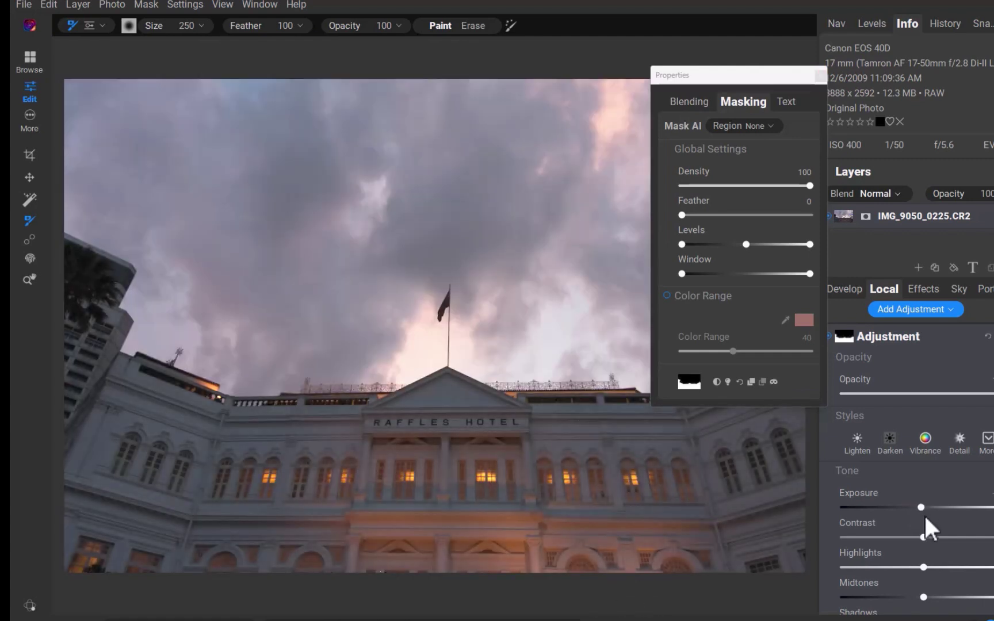
- Copy the local adjustment's building mask and switch to the Effects panel
scroll(930, 542, "down", 4)
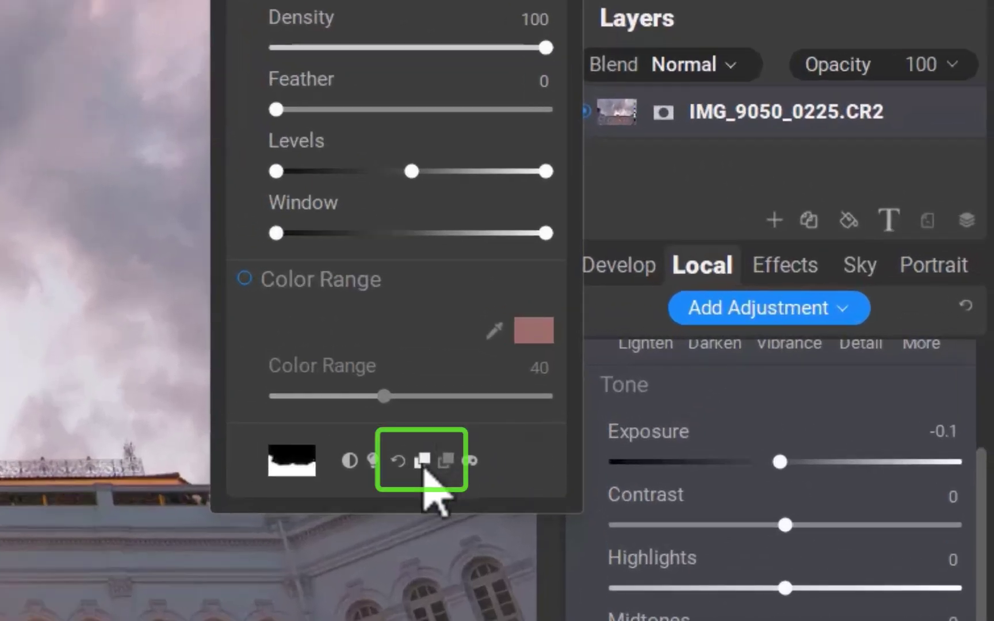
left_click(424, 469)
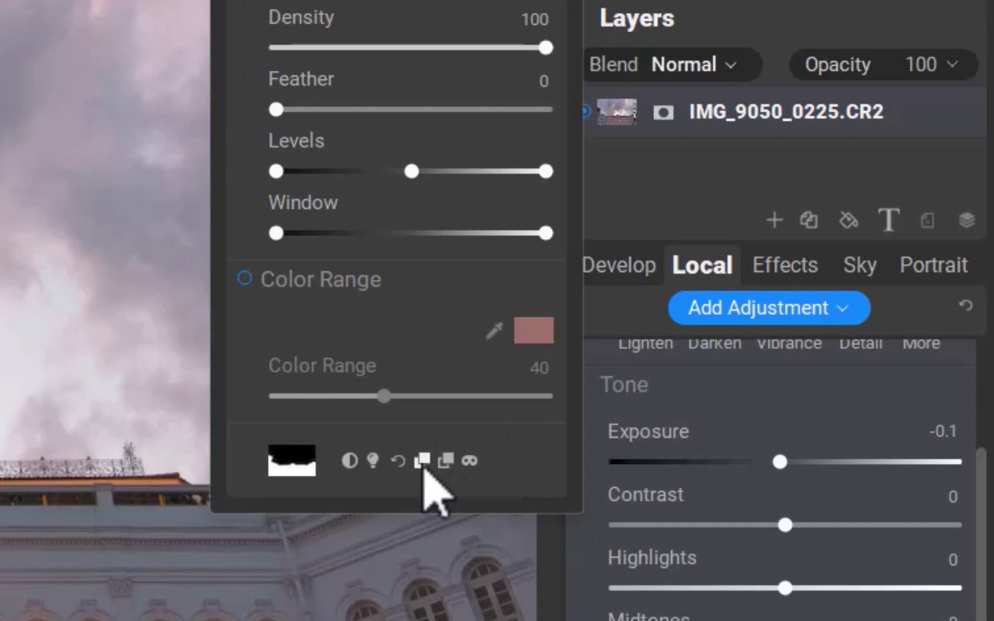
left_click(782, 263)
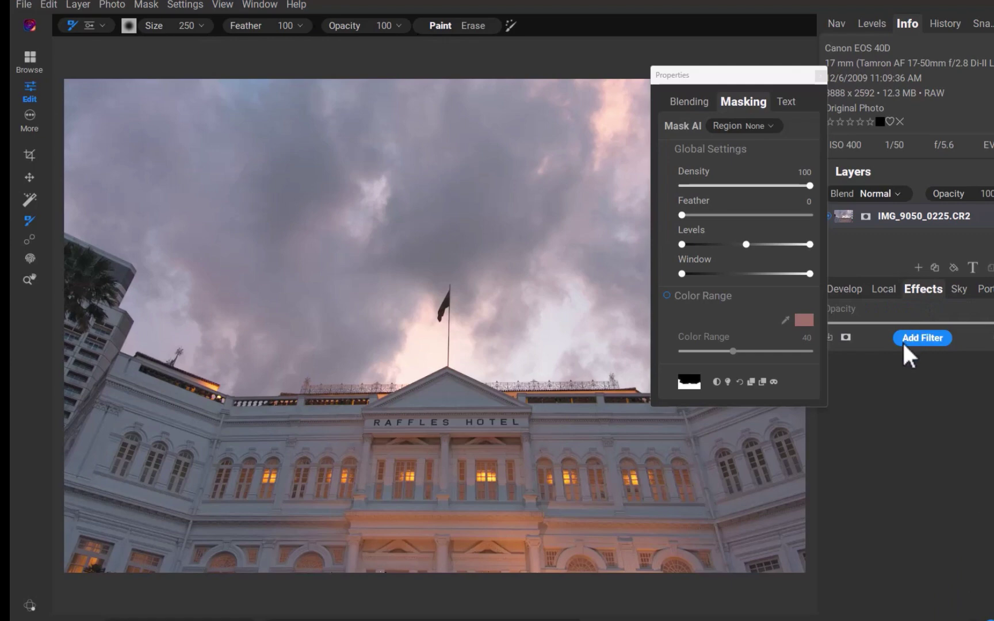
- Add Dynamic Contrast, paste the building mask onto it, and set Small 46, Medium 32, Large 5
left_click(905, 337)
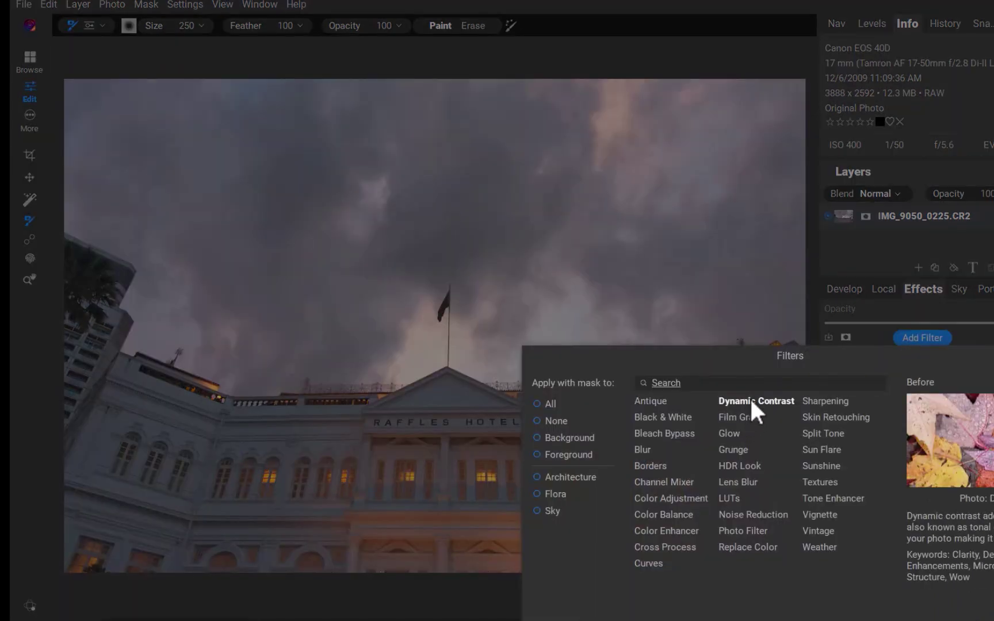
left_click(751, 401)
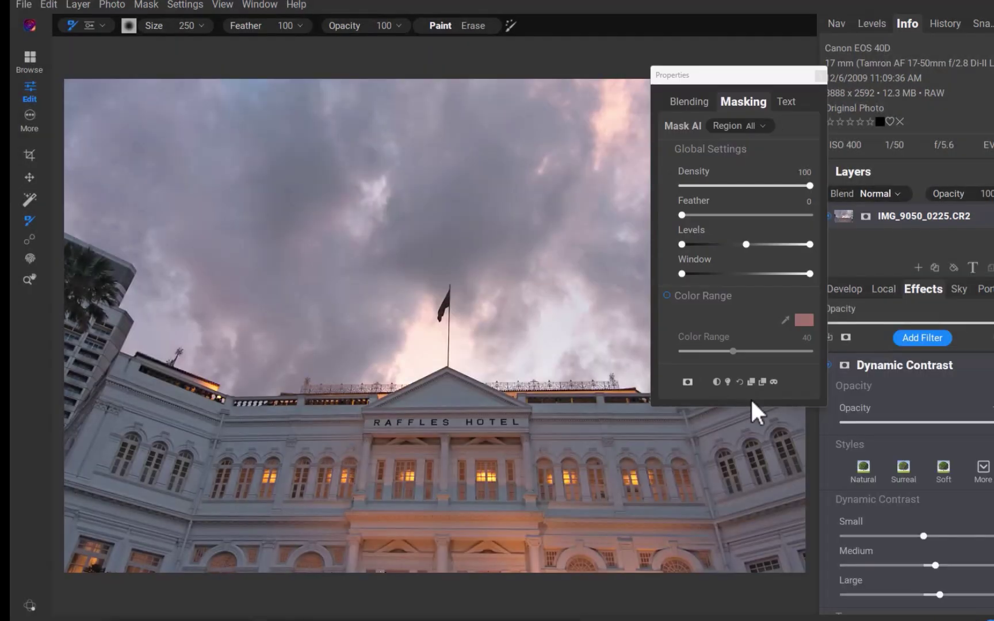
left_click(845, 364)
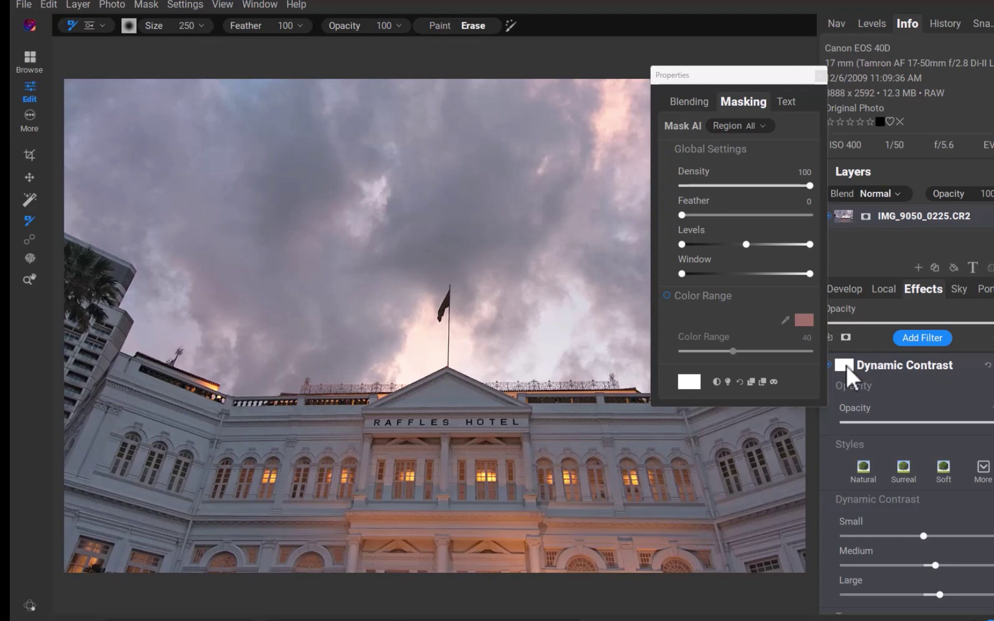
left_click(762, 383)
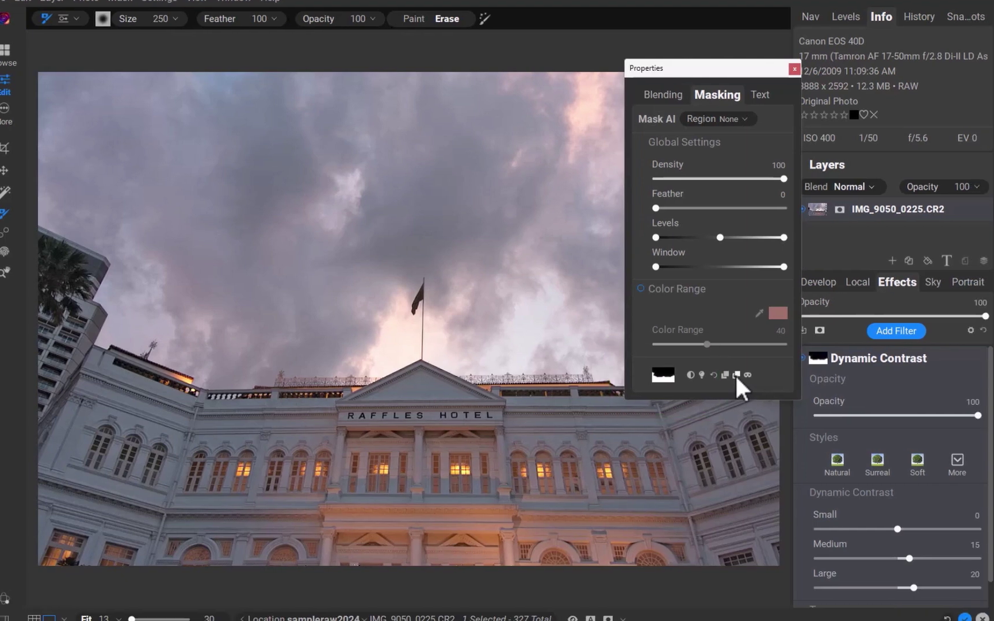
scroll(910, 546, "down", 1)
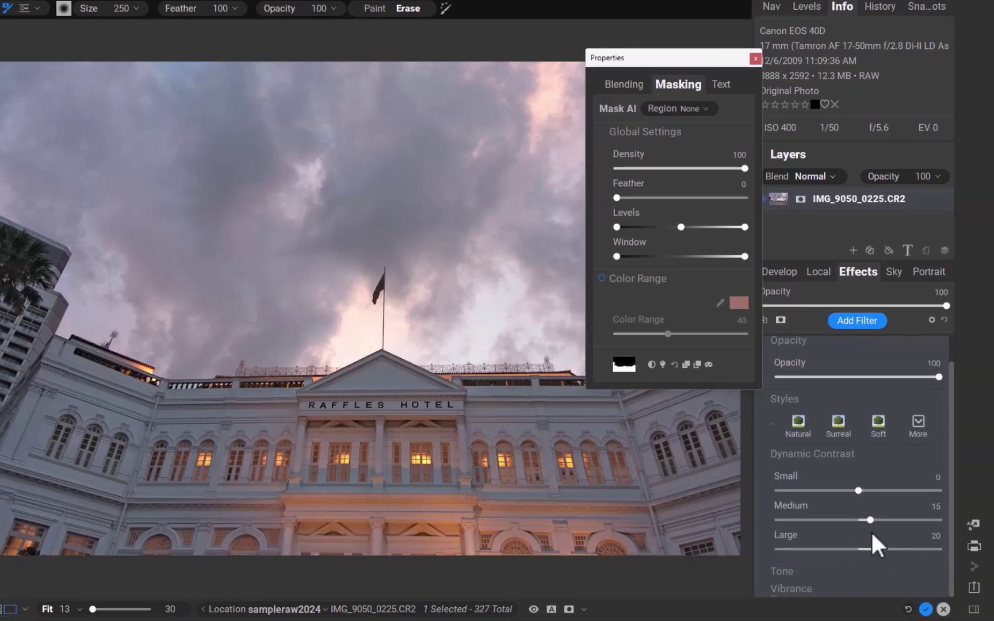
mouse_move(870, 522)
left_mouse_down()
mouse_move(859, 523)
mouse_move(895, 490)
mouse_move(885, 520)
left_mouse_up()
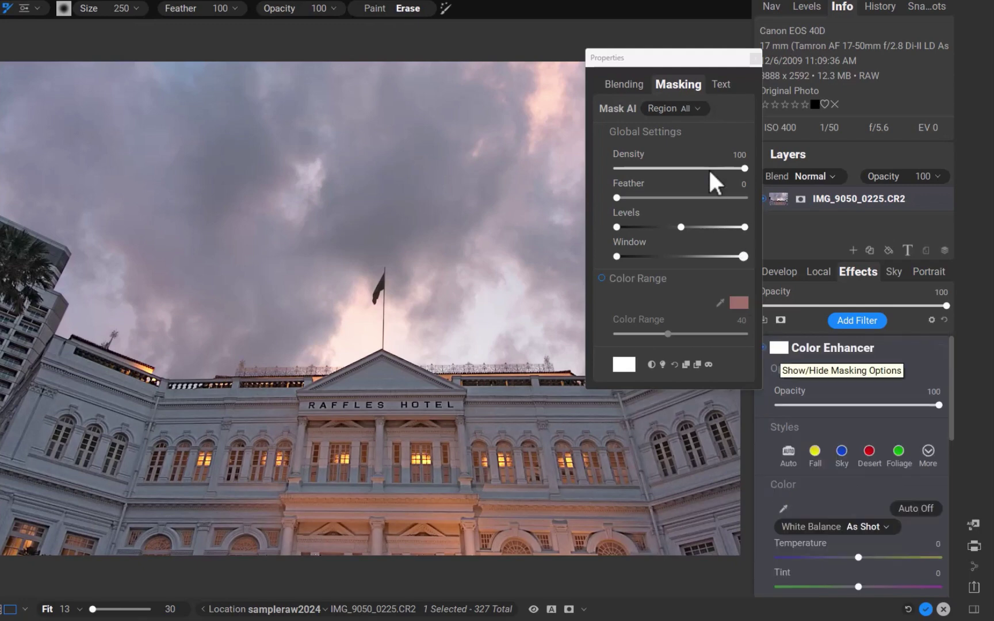
- Return to the local adjustment and nudge its Exposure up
left_click(755, 58)
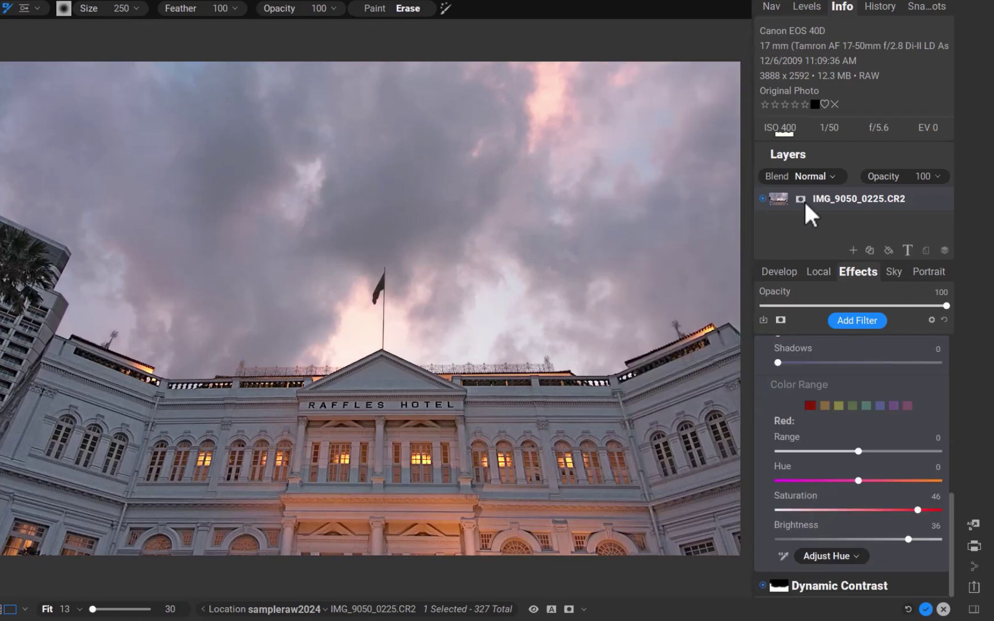
left_click(817, 273)
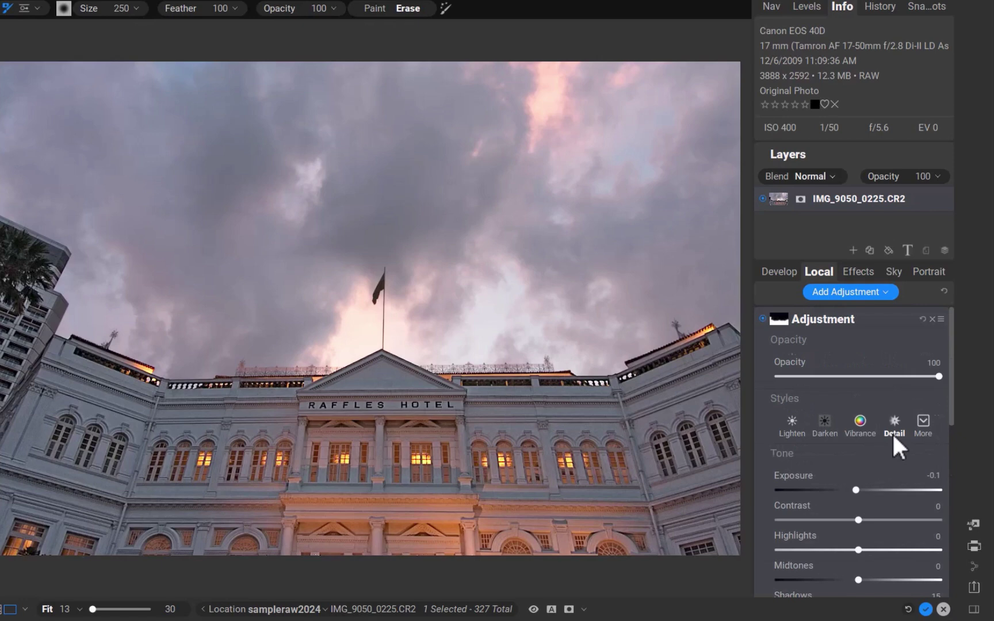
left_click(893, 429)
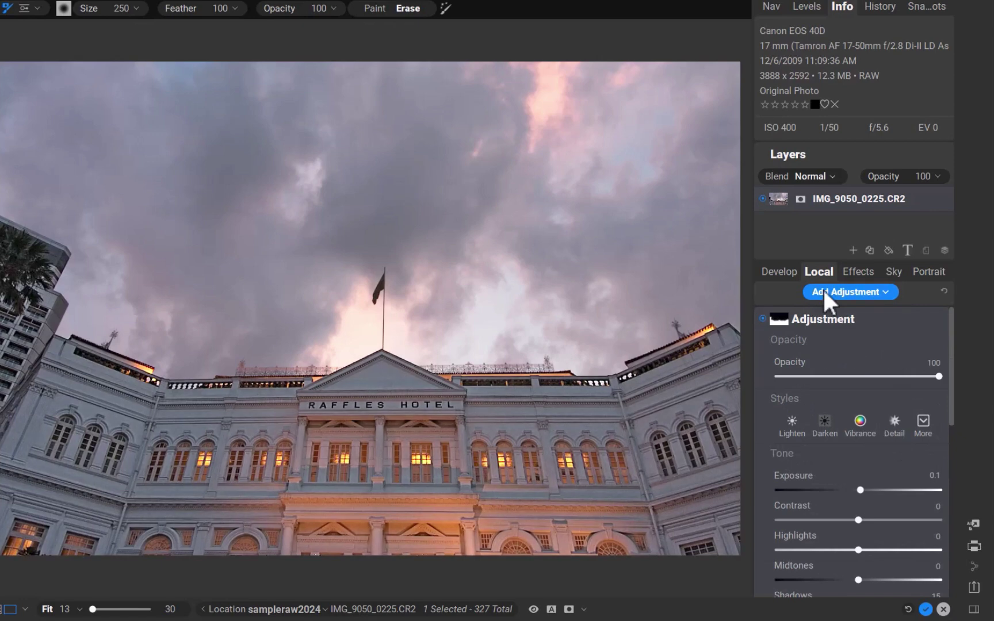
- Rename the adjustment 'sky', apply an AI skyline mask, and set Exposure to -0.1
left_click(824, 290)
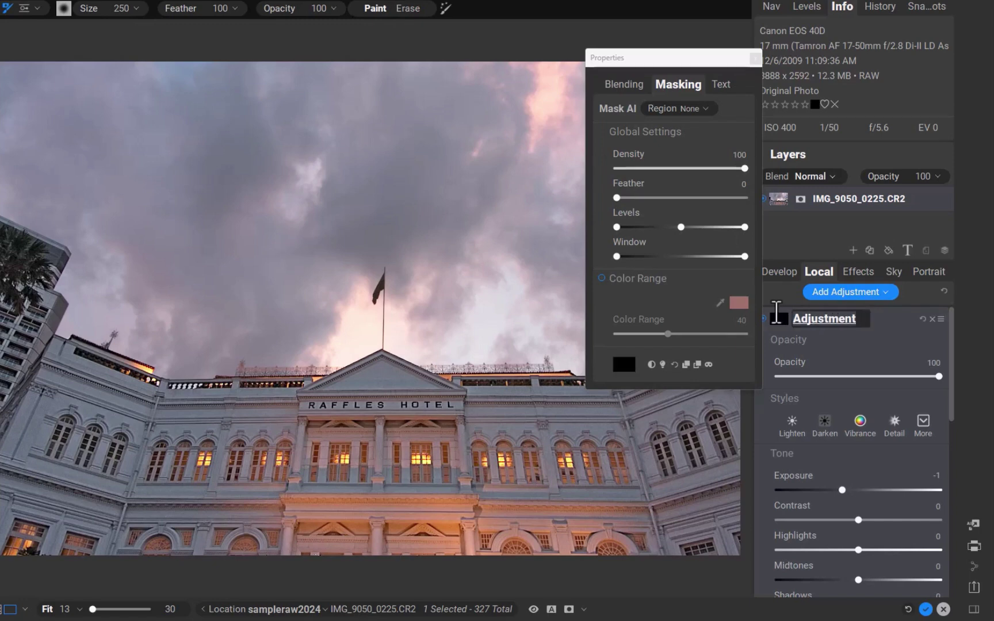
type("s")
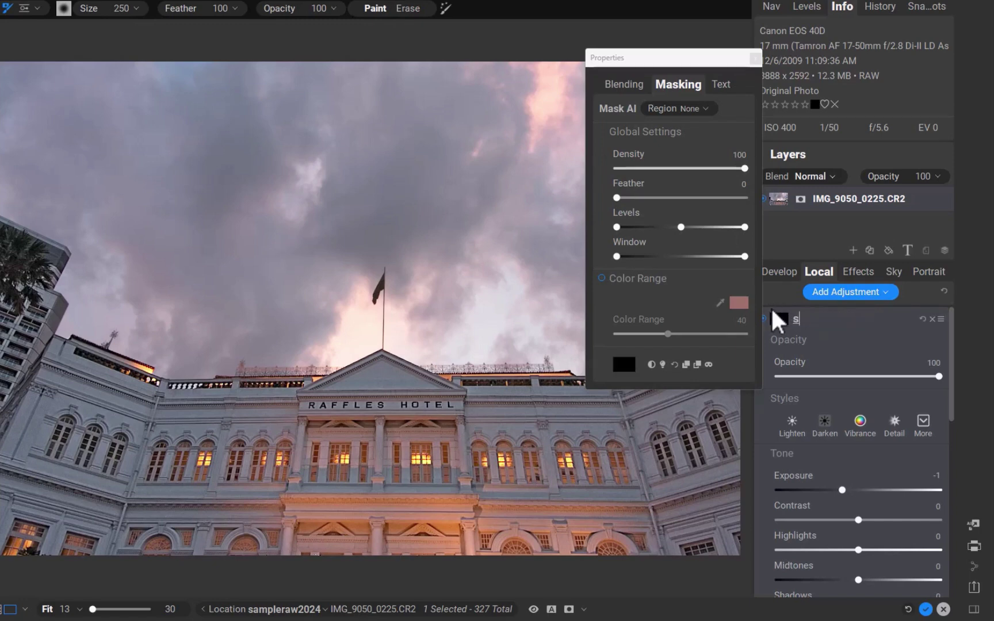
type("ky")
left_click(824, 345)
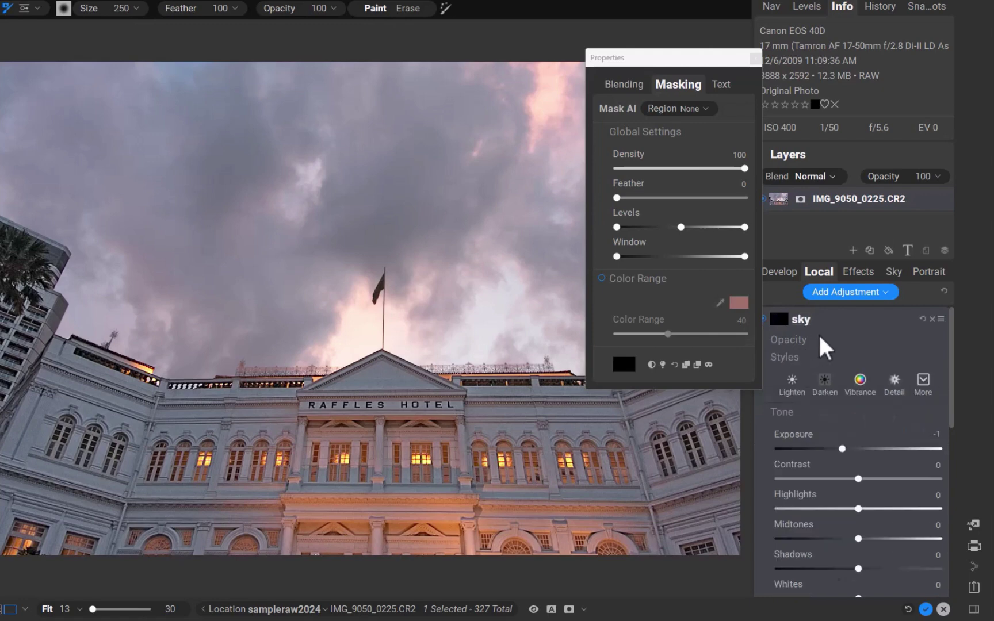
left_click_drag(843, 449, 855, 449)
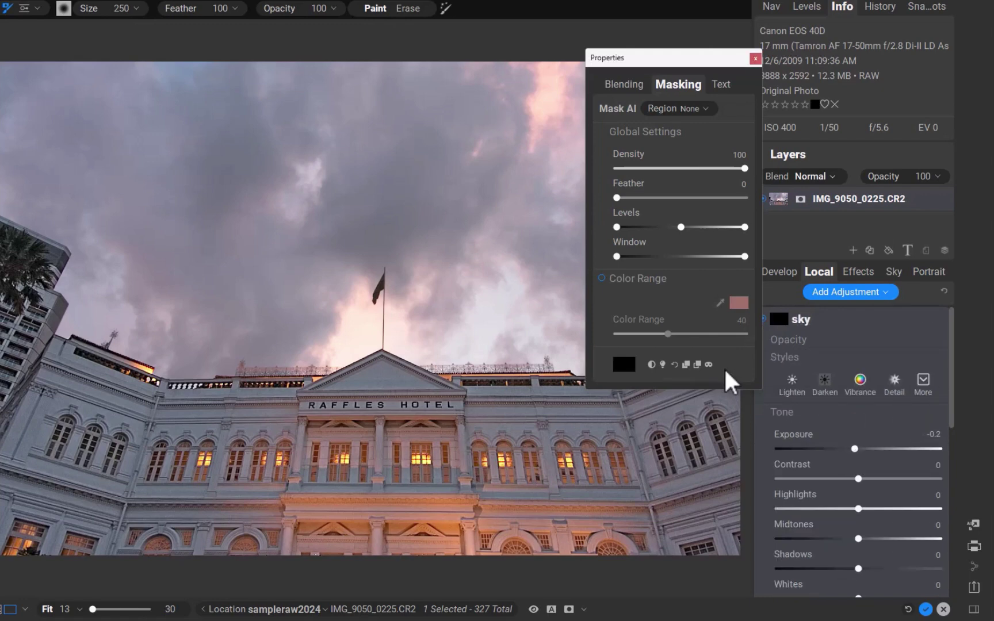
left_click(699, 362)
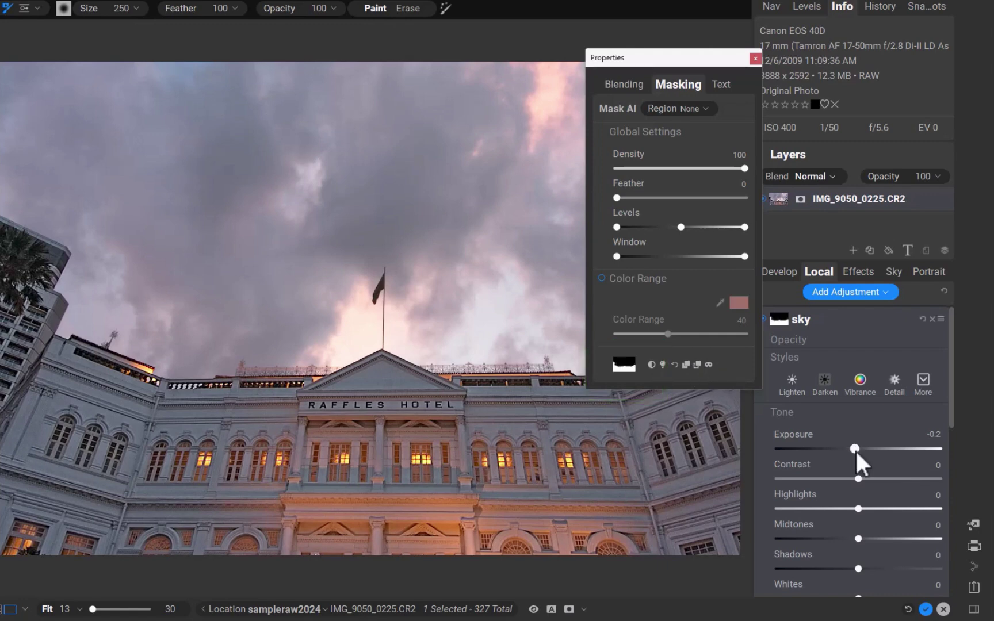
mouse_move(855, 449)
left_mouse_down()
mouse_move(833, 450)
mouse_move(856, 455)
left_mouse_up()
- Invert the sky adjustment's mask to cover the clouds and lower Exposure to -0.8
left_click(709, 364)
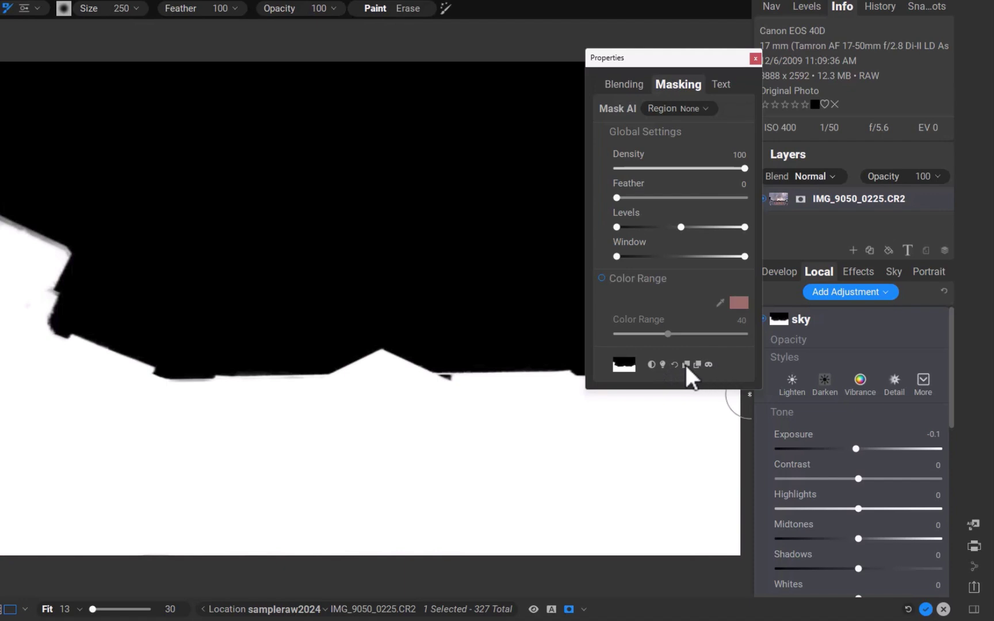
left_click(652, 364)
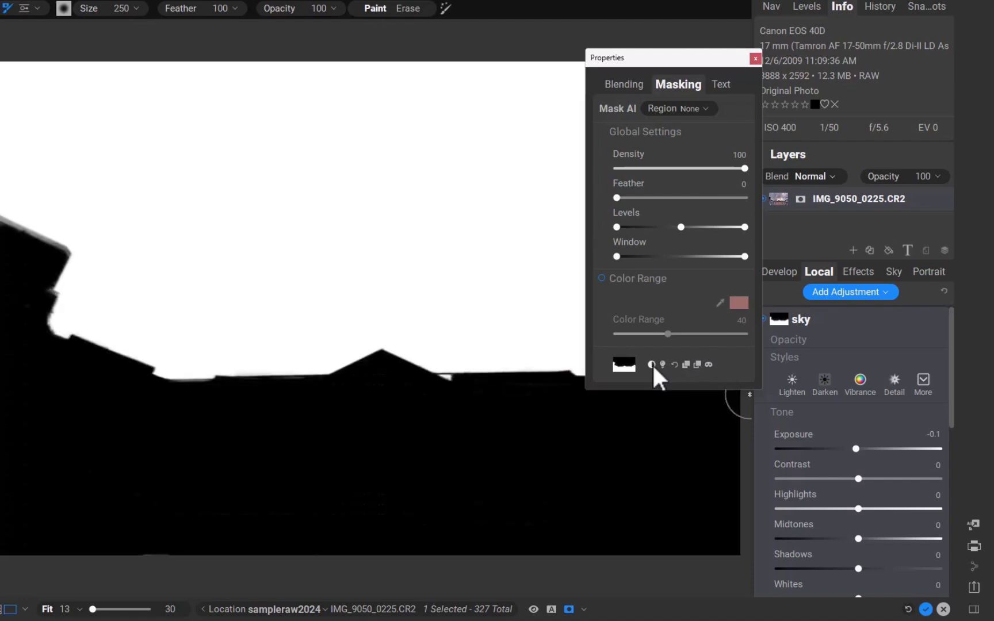
left_click(710, 363)
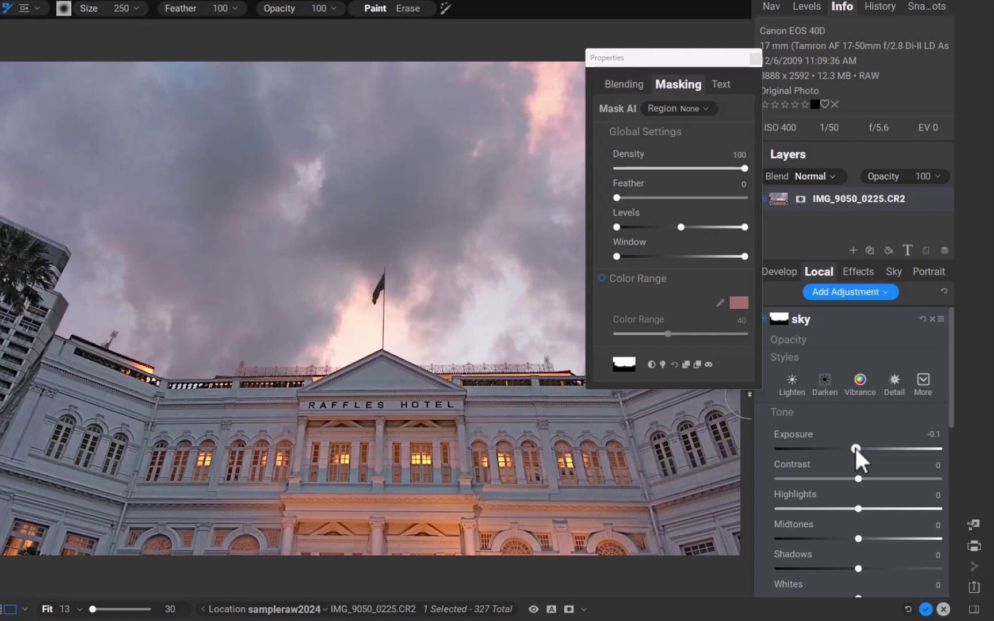
left_click_drag(855, 448, 846, 449)
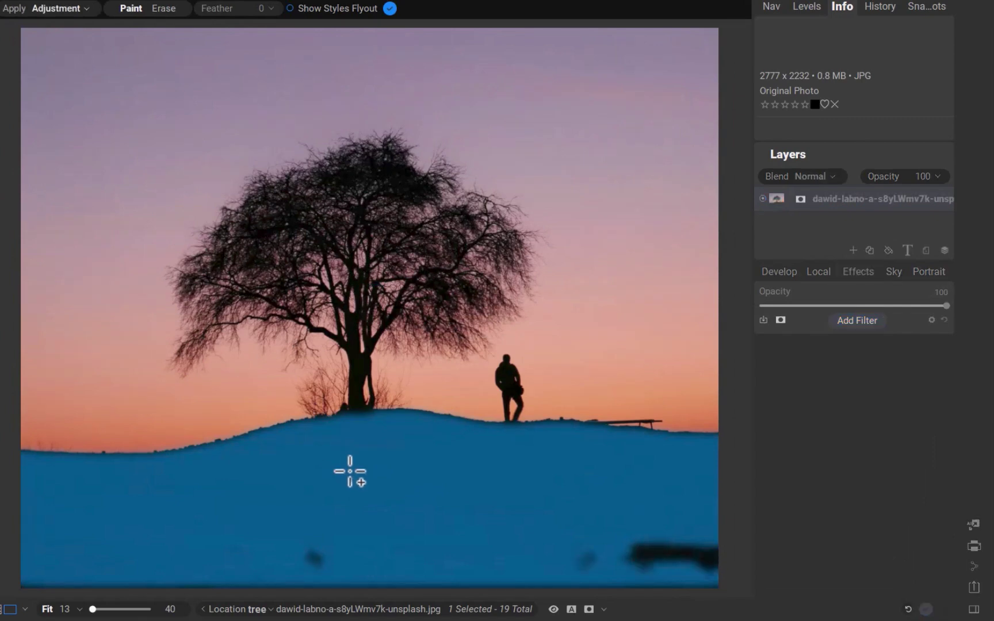
- Mask the ground, standing figure and tree with the AI brush, then raise Exposure to 1.65
mouse_move(659, 548)
left_mouse_down()
mouse_move(670, 551)
mouse_move(662, 544)
left_mouse_up()
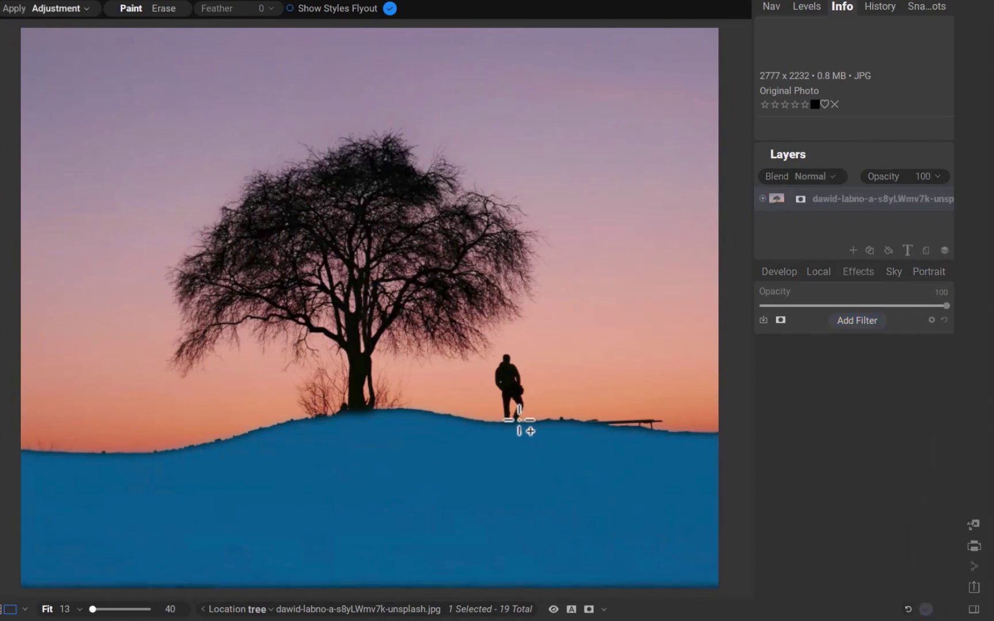
left_click_drag(519, 419, 513, 386)
left_click(329, 212)
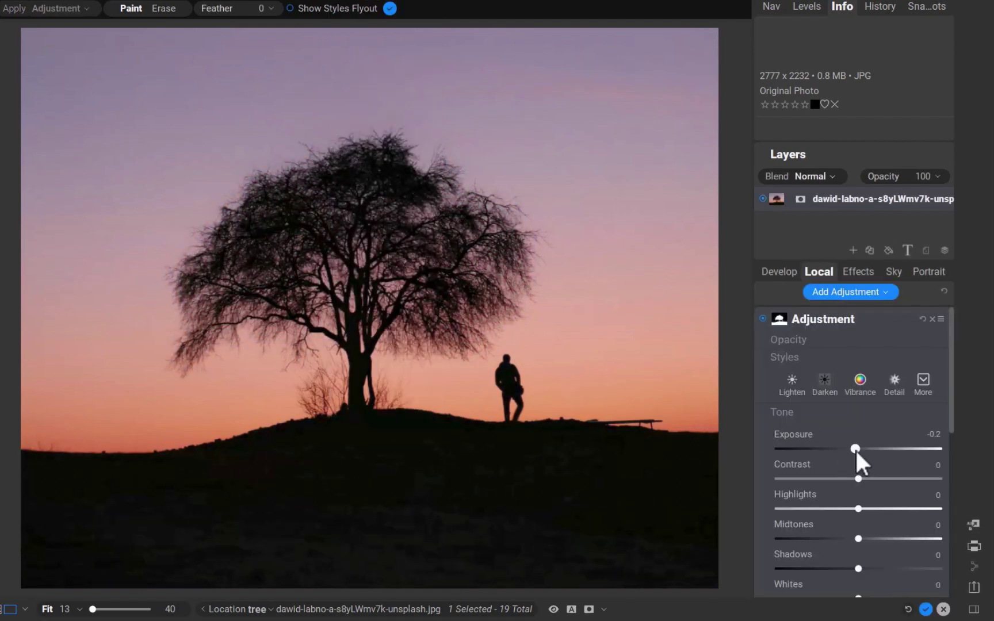
left_click_drag(856, 450, 885, 459)
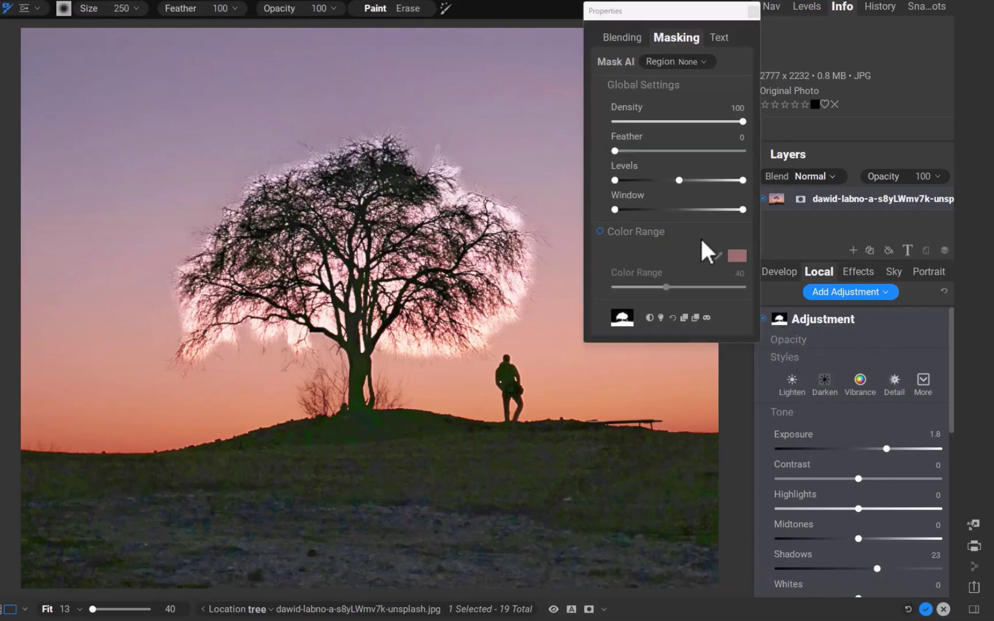
- Feather the tree mask into a wide glow and reduce its Density to fade it
left_click(706, 318)
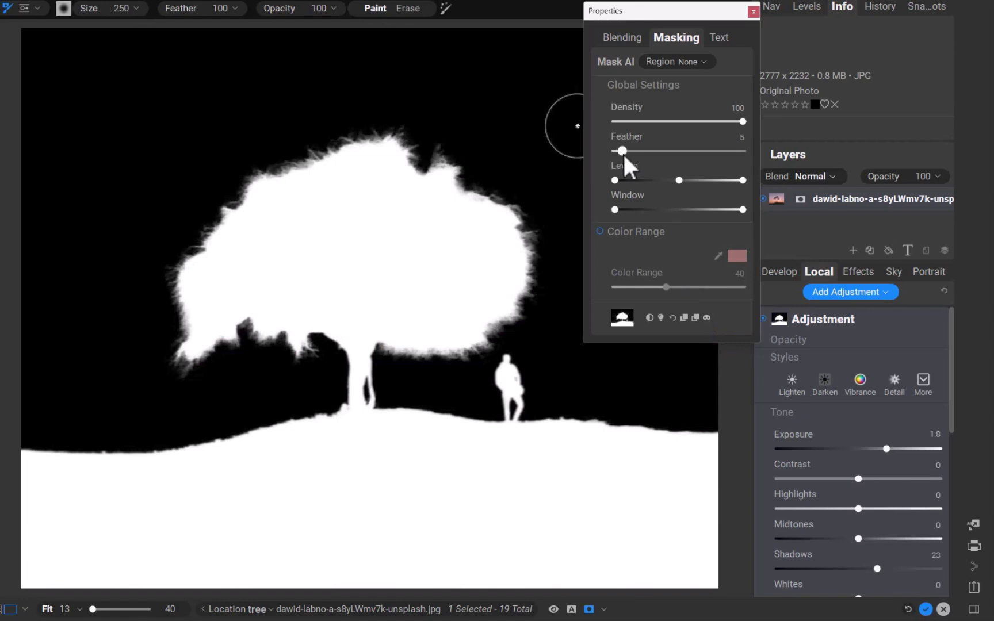
mouse_move(621, 153)
left_mouse_down()
mouse_move(694, 168)
mouse_move(613, 159)
left_mouse_up()
mouse_move(744, 124)
left_mouse_down()
mouse_move(707, 121)
mouse_move(746, 125)
left_mouse_up()
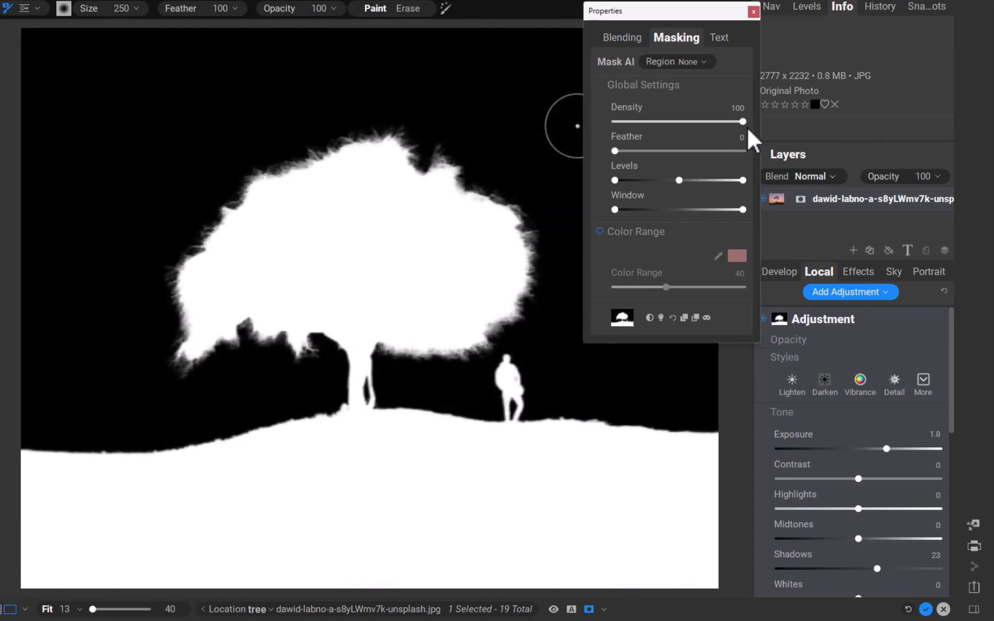
left_click(706, 317)
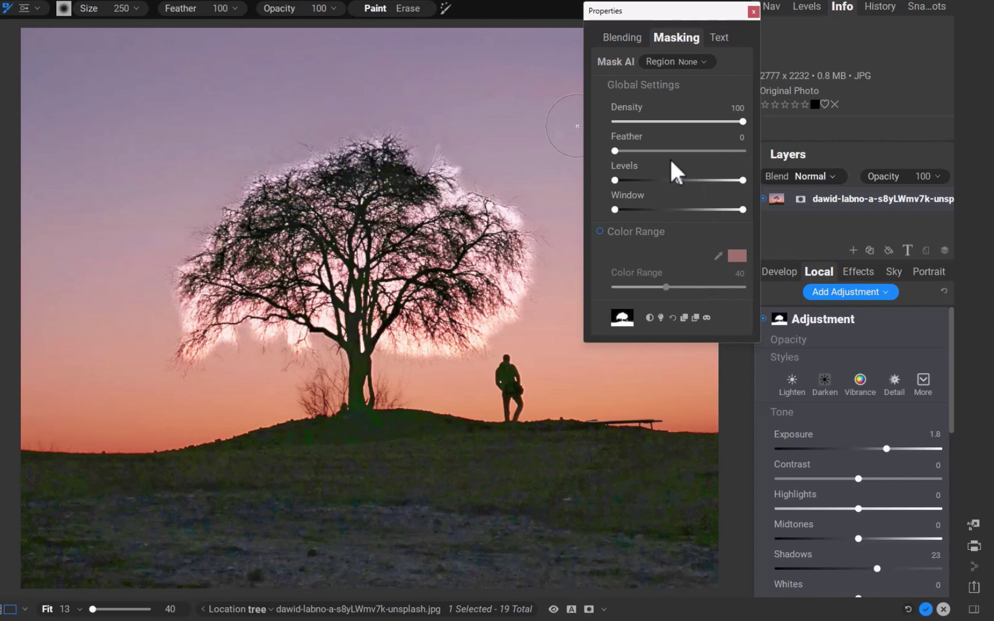
left_click_drag(614, 150, 703, 151)
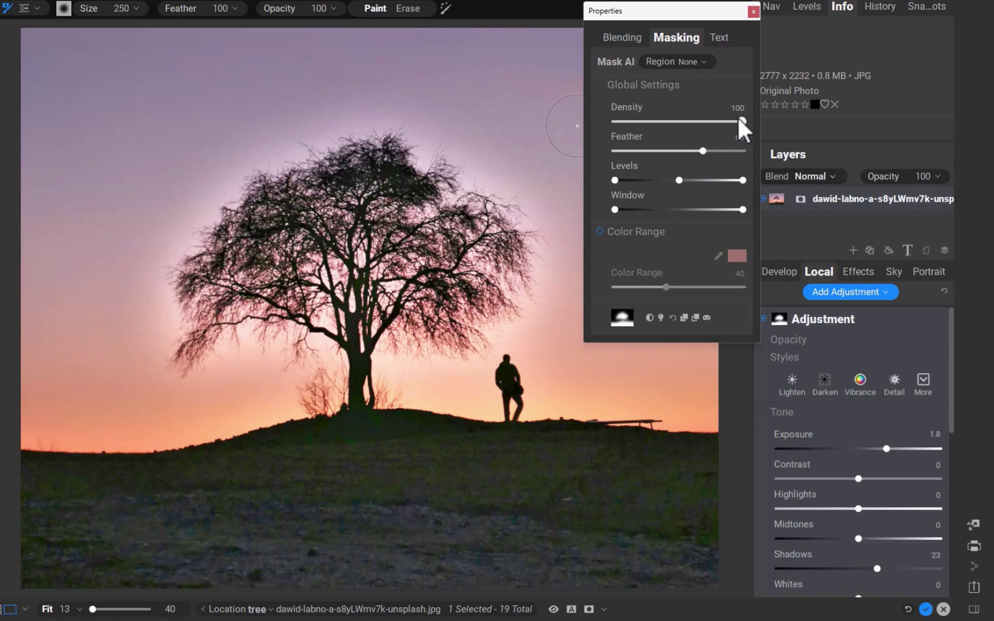
left_click_drag(741, 118, 700, 122)
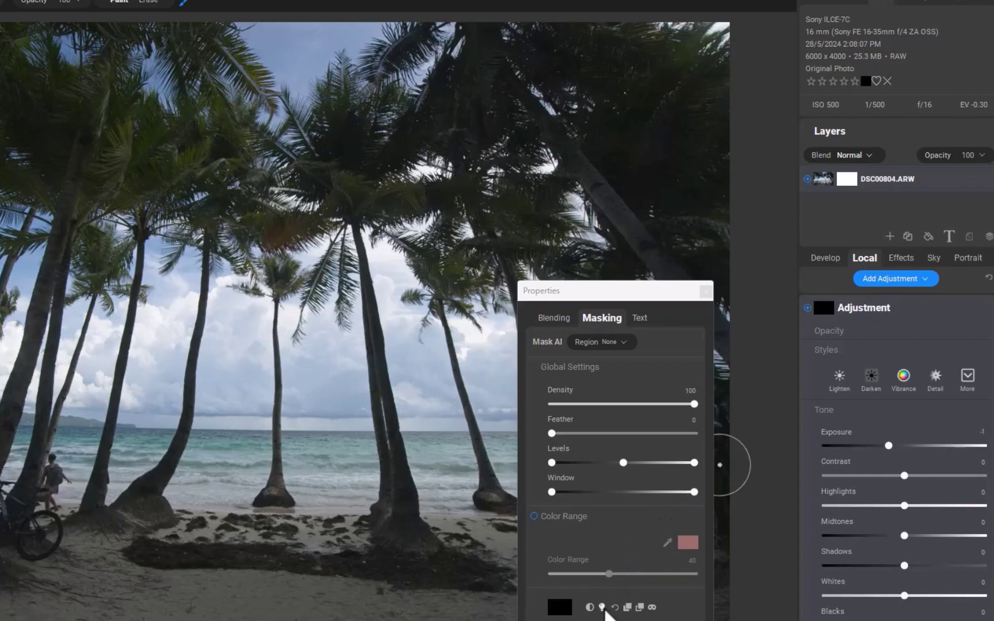
- Switch the palm adjustment to an inverted luminosity mask and boost its contrast with Levels
left_click(603, 609)
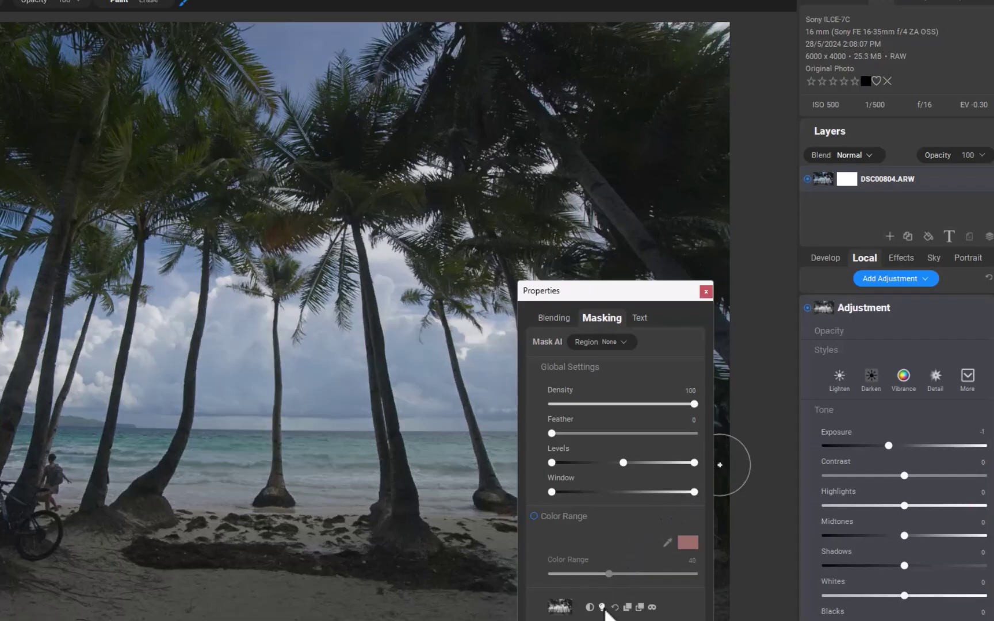
left_click(652, 608)
left_click_drag(643, 291, 746, 297)
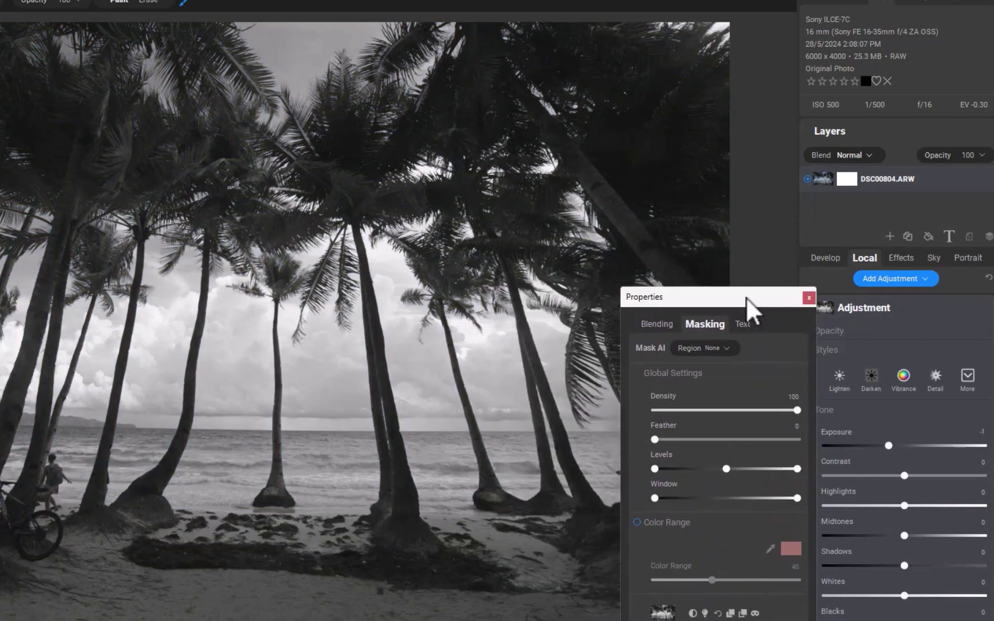
left_click(693, 614)
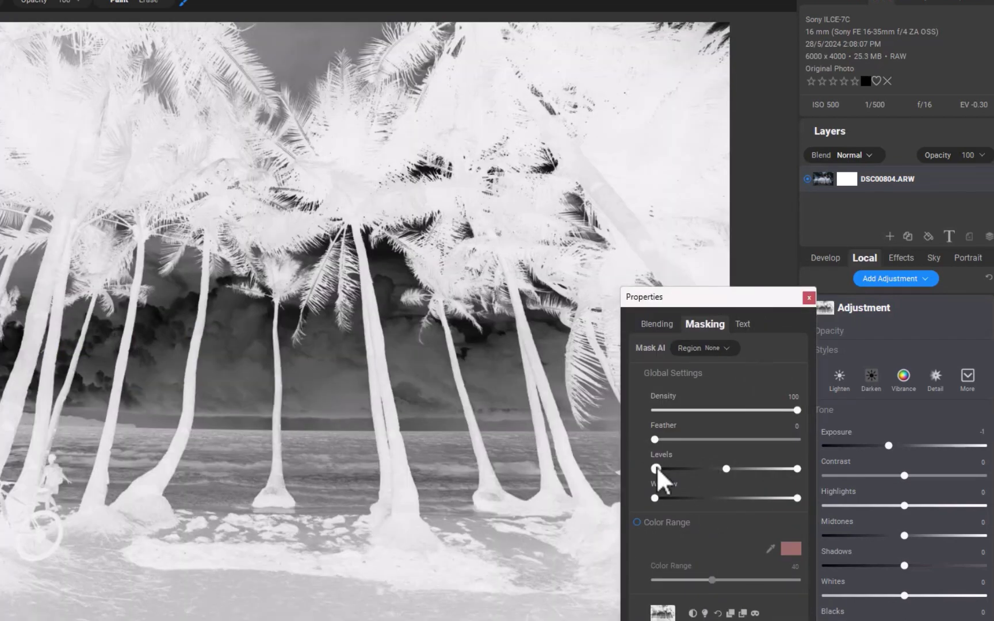
left_click_drag(656, 466, 724, 466)
left_click_drag(797, 469, 728, 469)
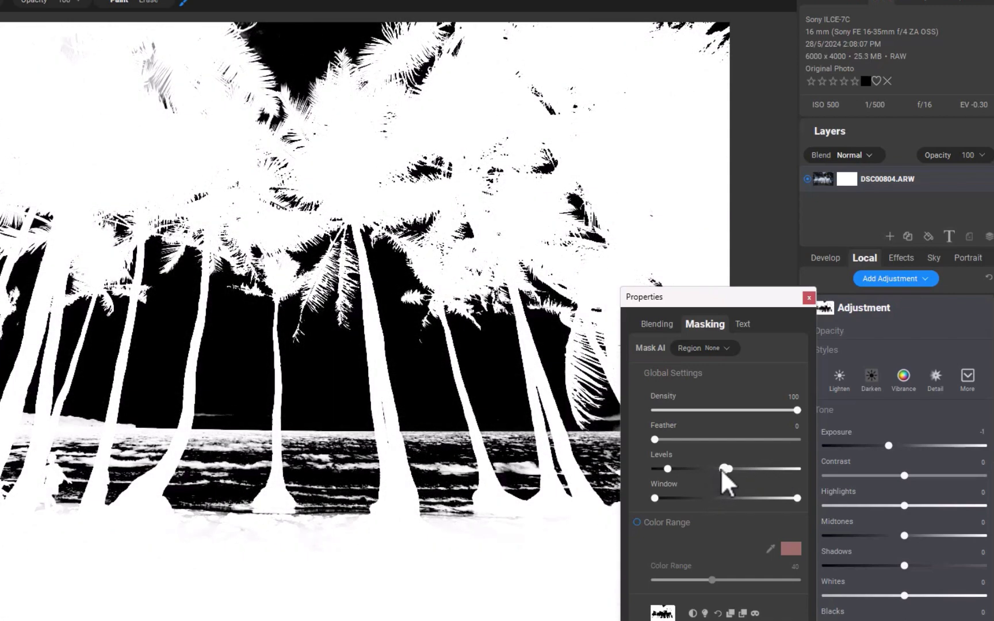
left_click_drag(719, 468, 704, 469)
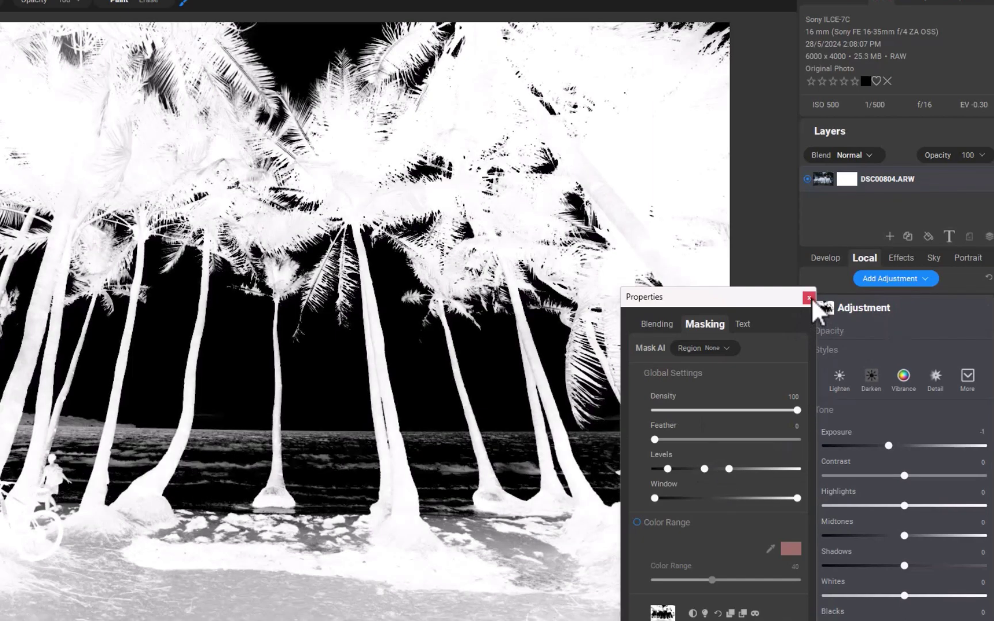
- Set the mask brush to Erase and paint the mask off the water beside a trunk
left_click(808, 298)
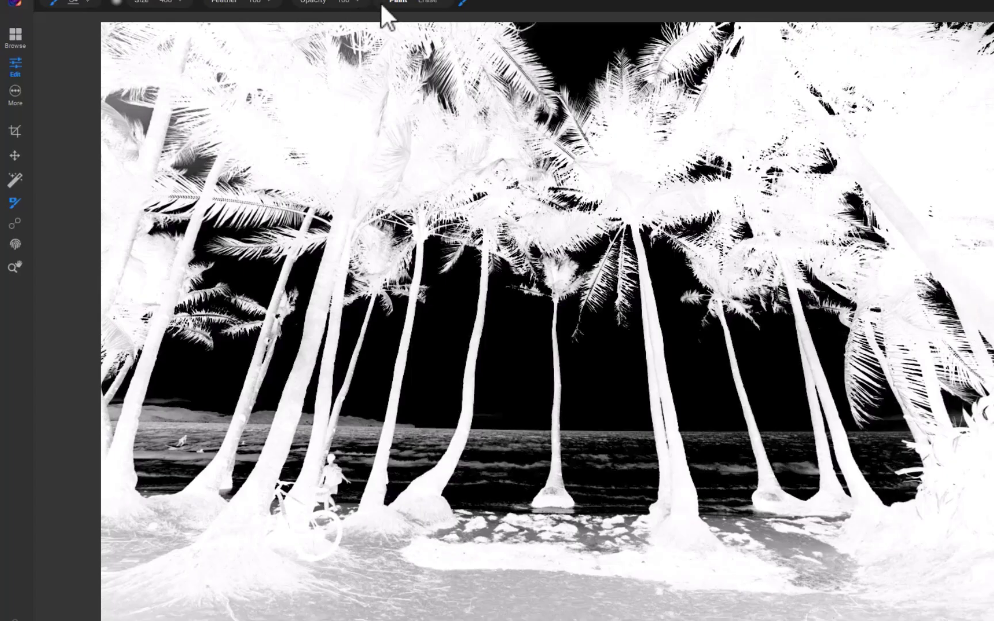
left_click(428, 3)
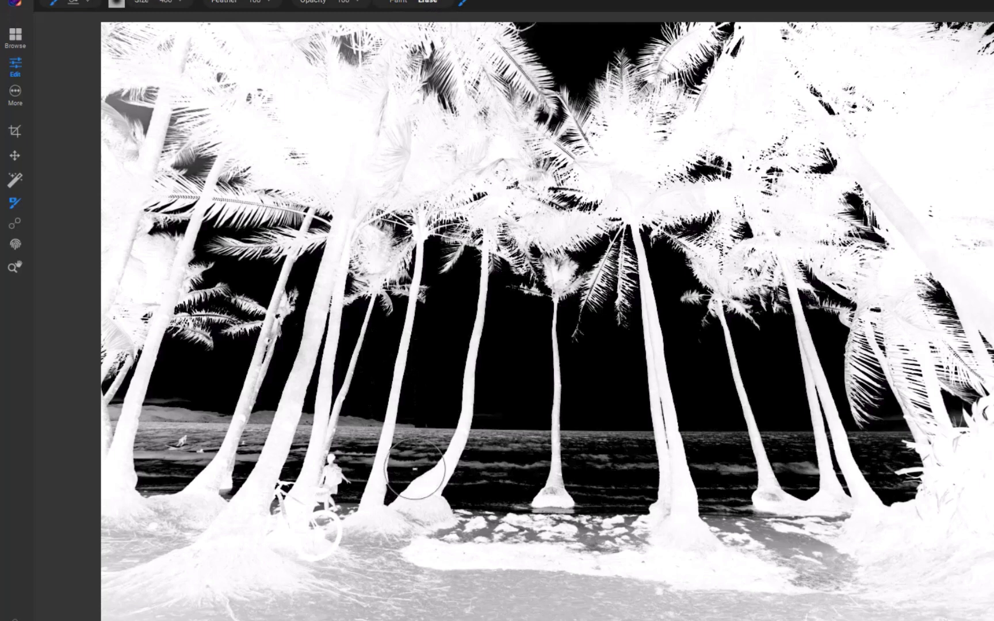
mouse_move(411, 411)
left_mouse_down()
mouse_move(433, 432)
mouse_move(417, 455)
mouse_move(372, 424)
mouse_move(352, 432)
mouse_move(356, 455)
left_mouse_up()
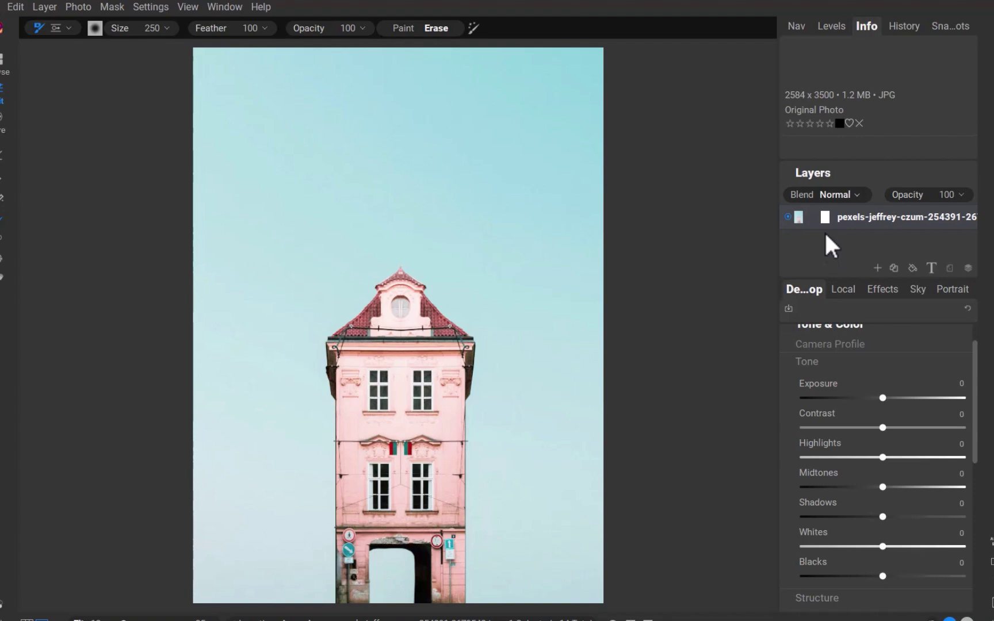
- Build a colour-range mask on the house layer from the light-blue sky at range 14
double_click(826, 216)
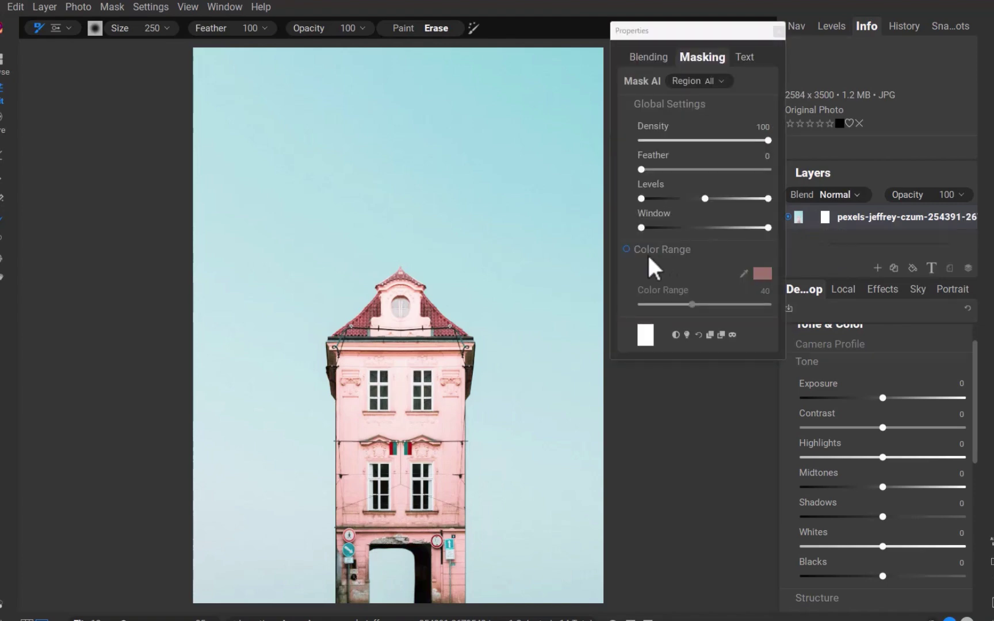
left_click(626, 249)
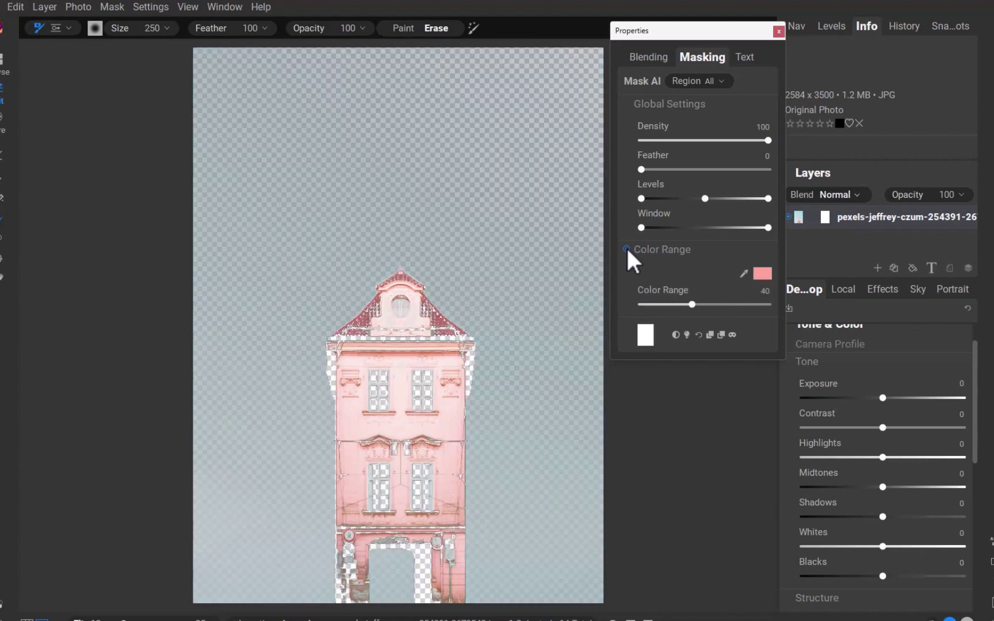
left_click(743, 274)
left_click(515, 240)
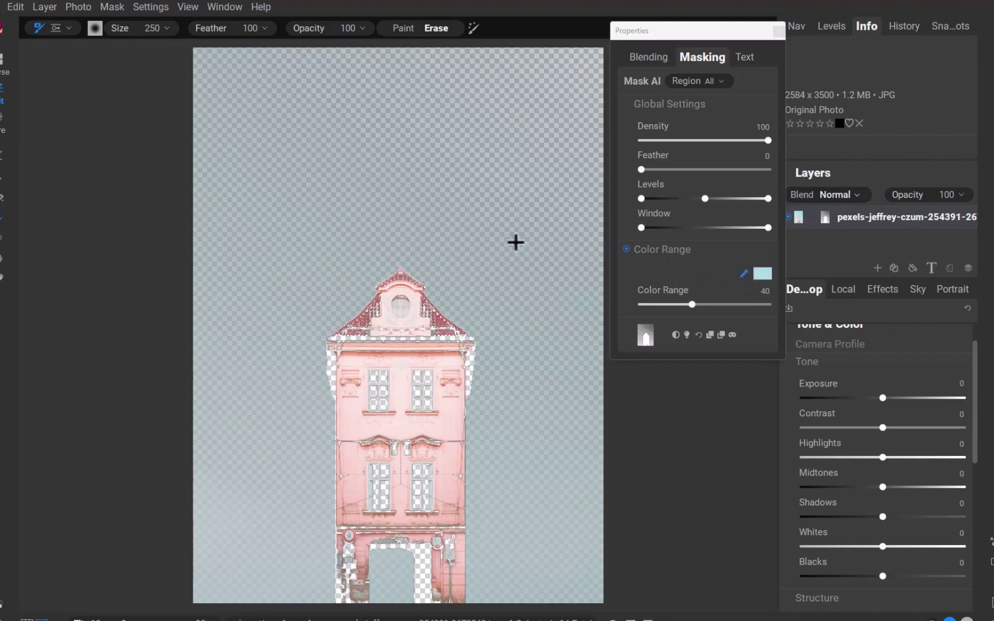
left_click_drag(692, 304, 659, 298)
- Invert the mask to keep the house, checking it over transparency and in black and white
left_click(732, 335)
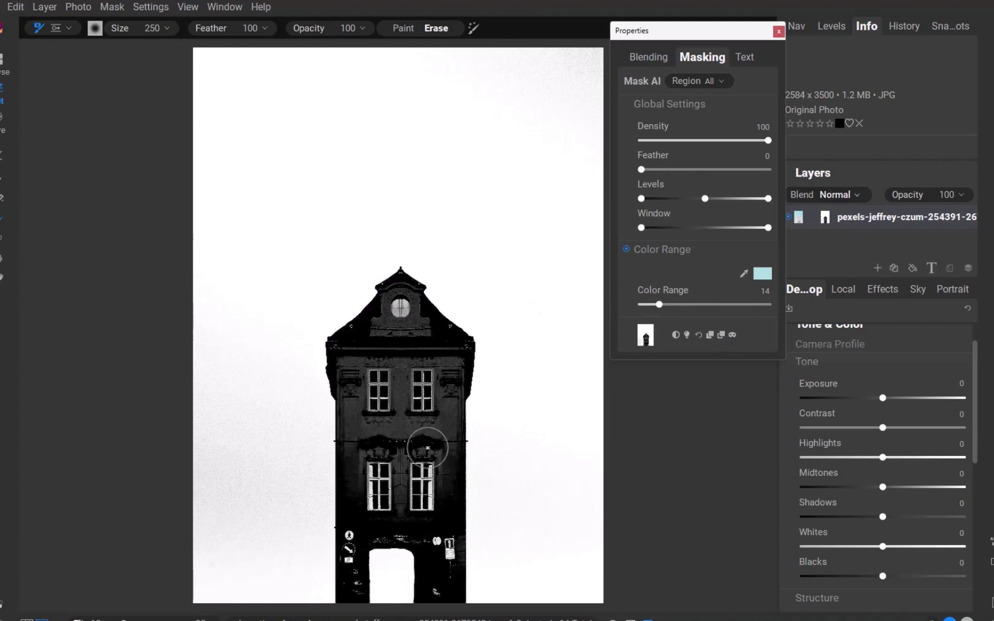
left_click(675, 335)
left_click(732, 336)
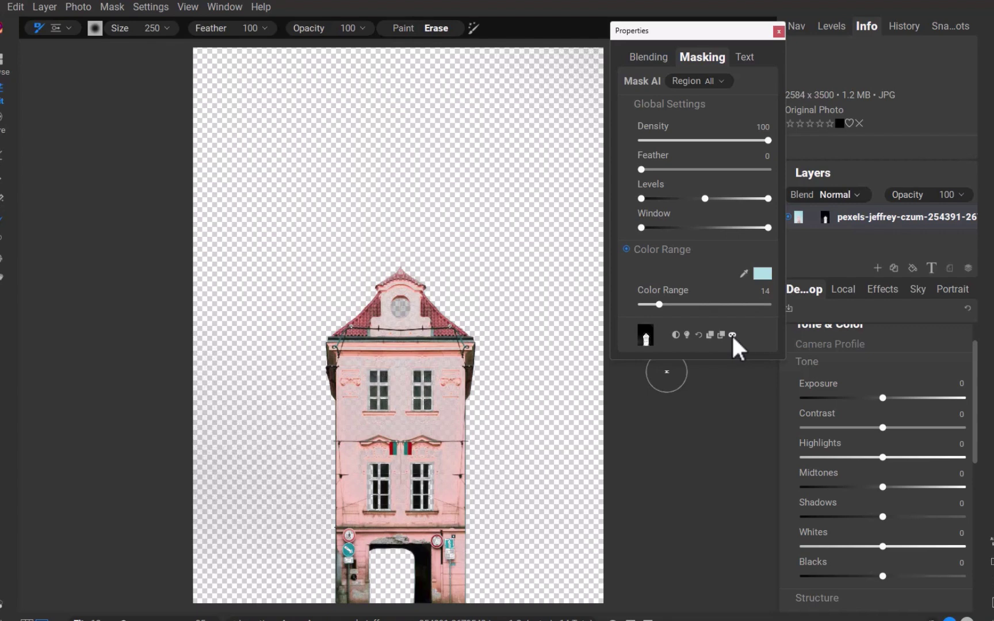
left_click(733, 336)
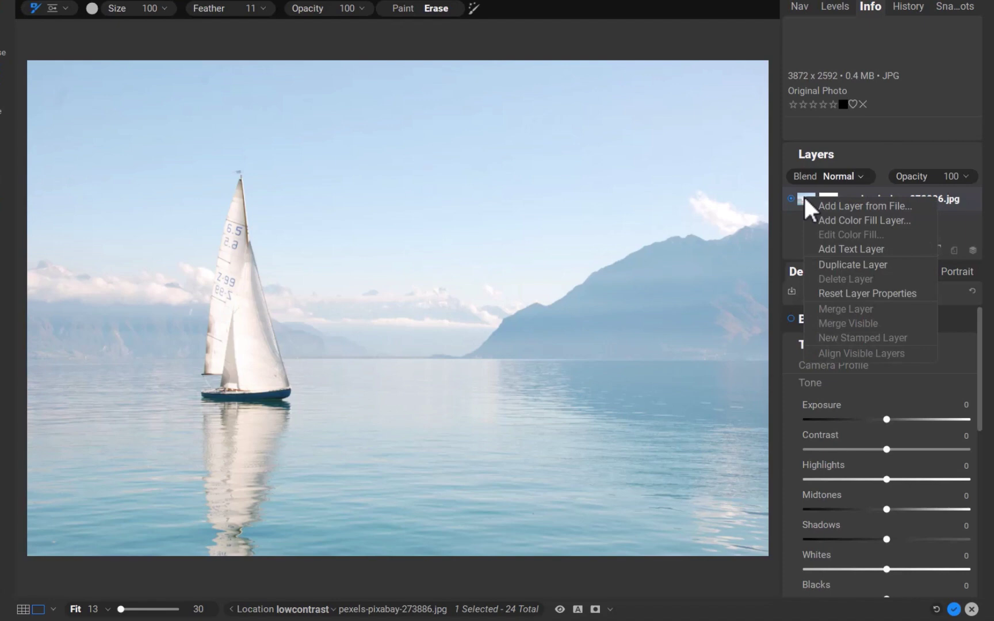
- Duplicate the sailboat layer and blend the copy with Linear Burn at range 47
left_click(844, 265)
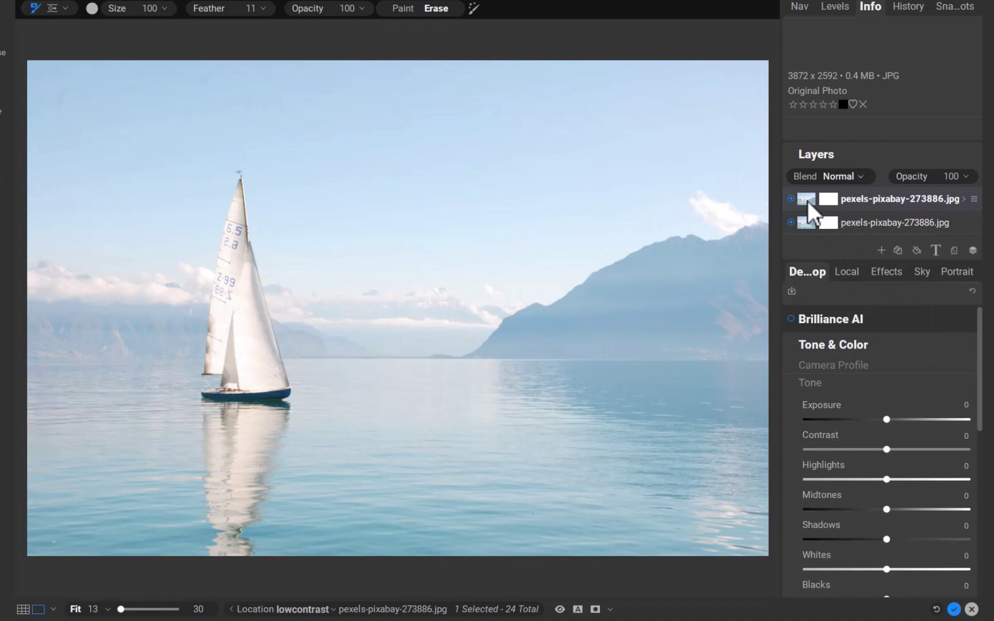
double_click(825, 199)
left_click(650, 36)
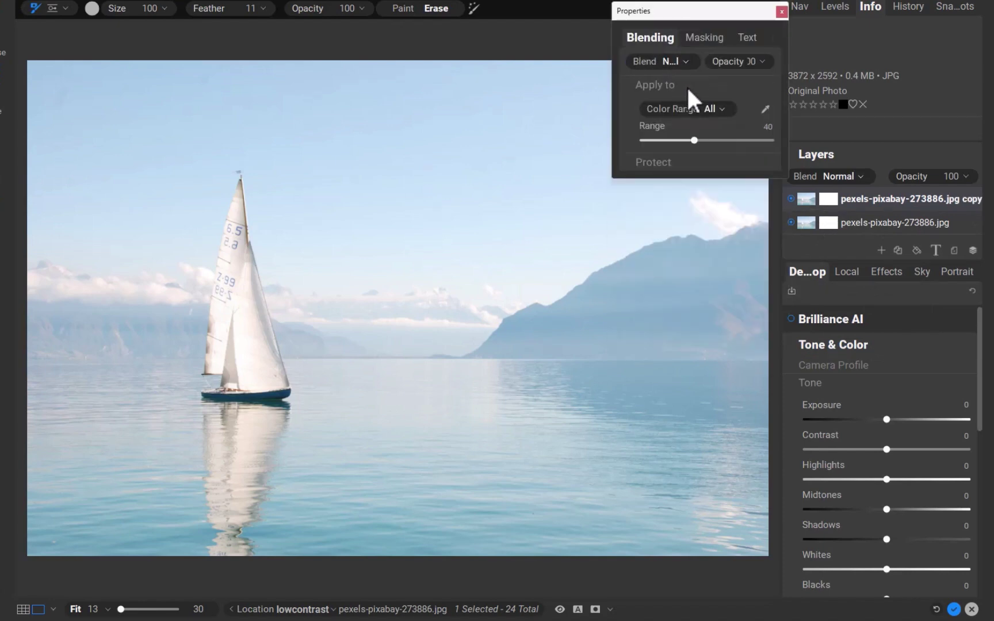
left_click(676, 58)
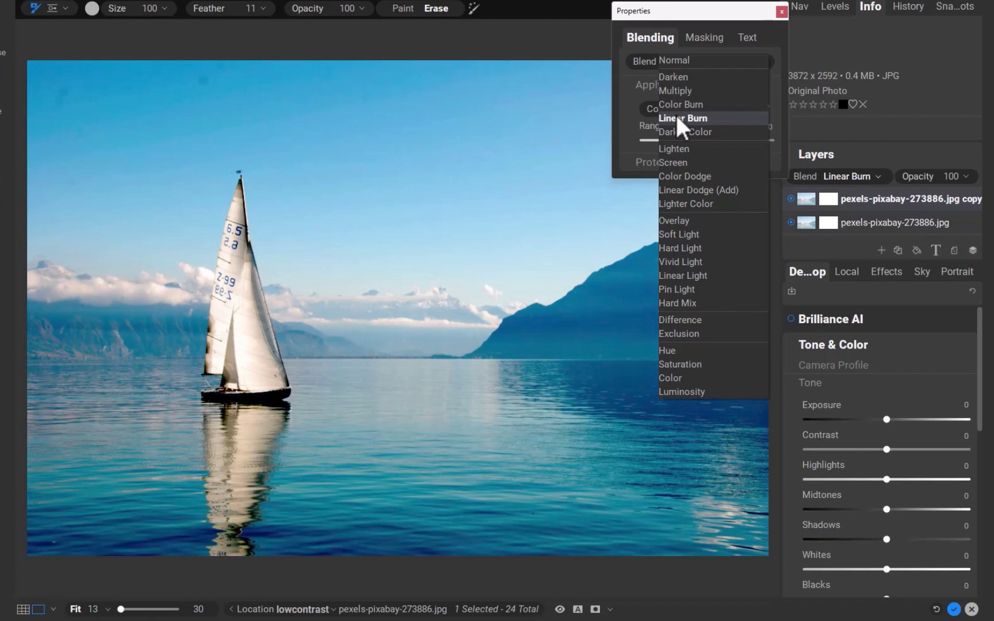
left_click(676, 117)
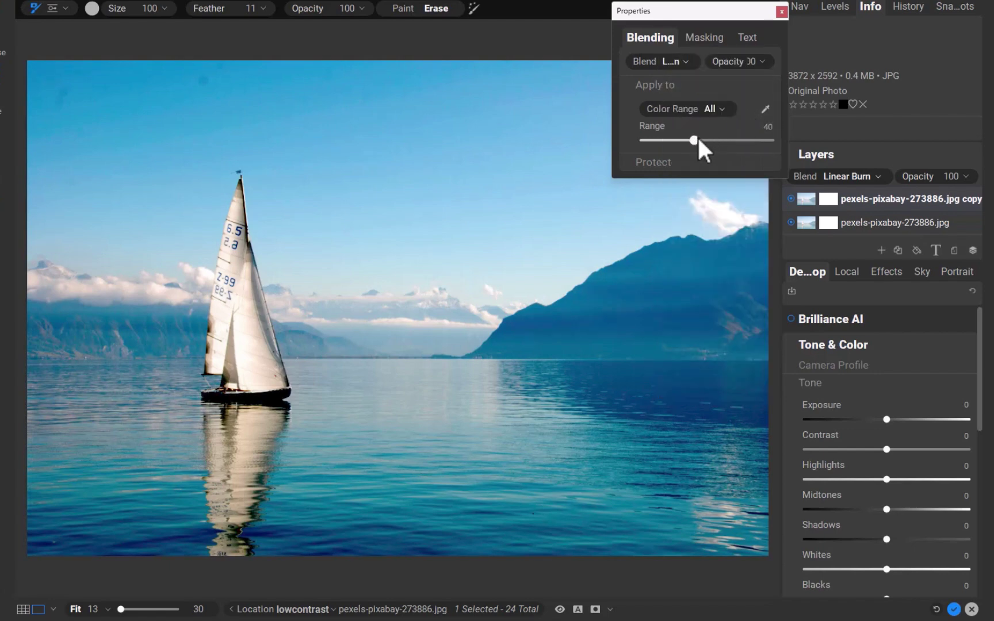
left_click_drag(698, 140, 699, 140)
left_click(764, 65)
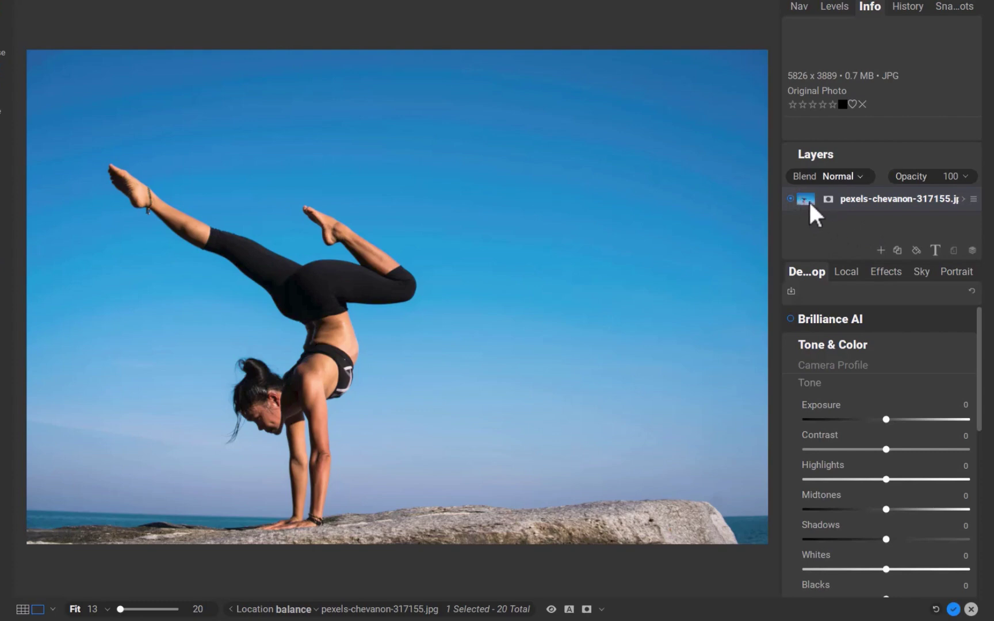
- Add a text layer over the yoga photo that reads YOGA LESSONS
left_click(828, 199)
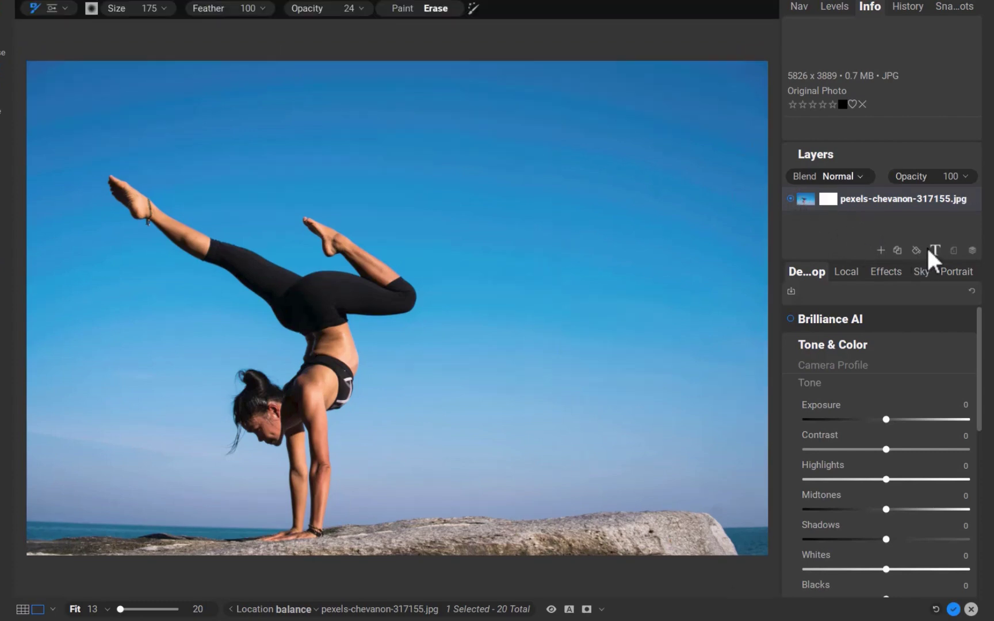
left_click(935, 249)
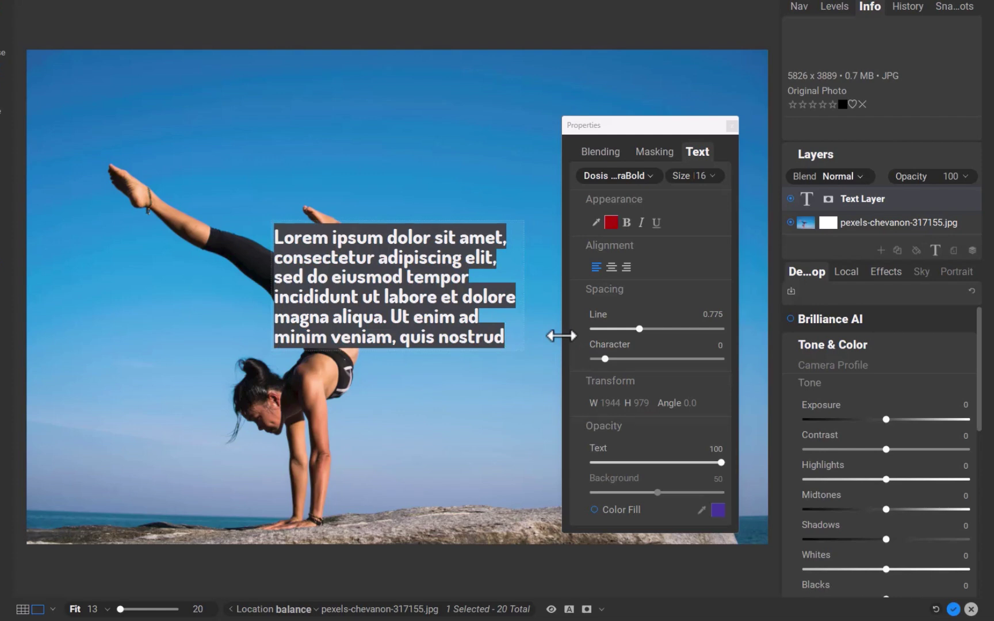
type("YOGA")
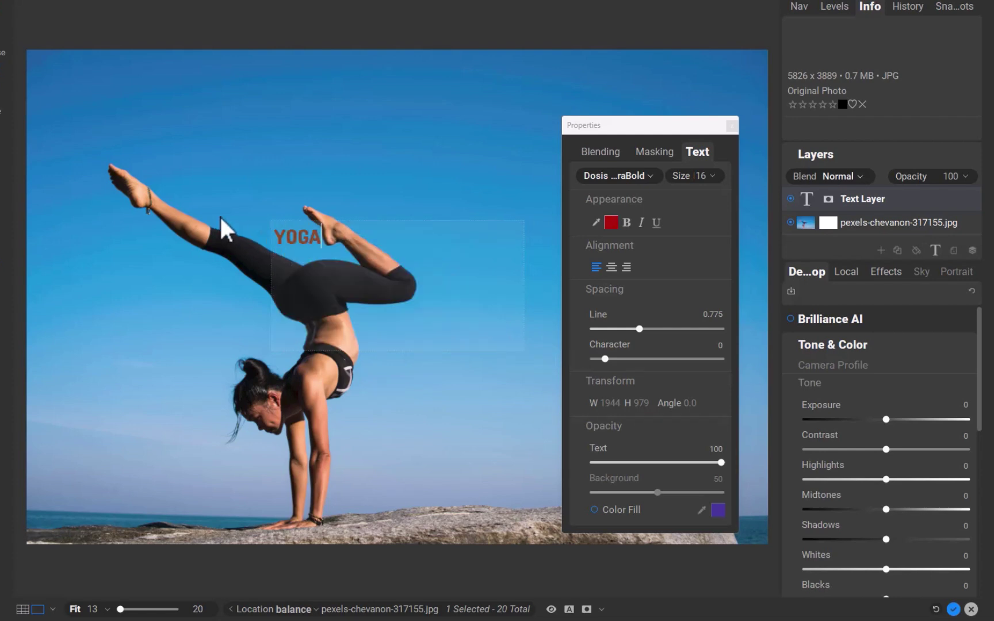
type(" LESSONS")
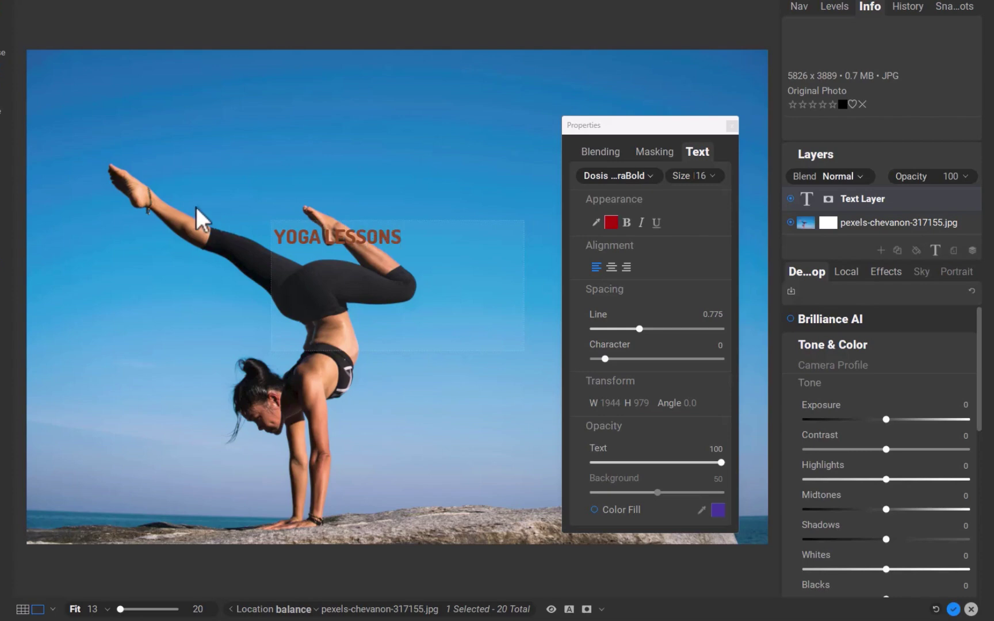
left_click_drag(403, 237, 271, 233)
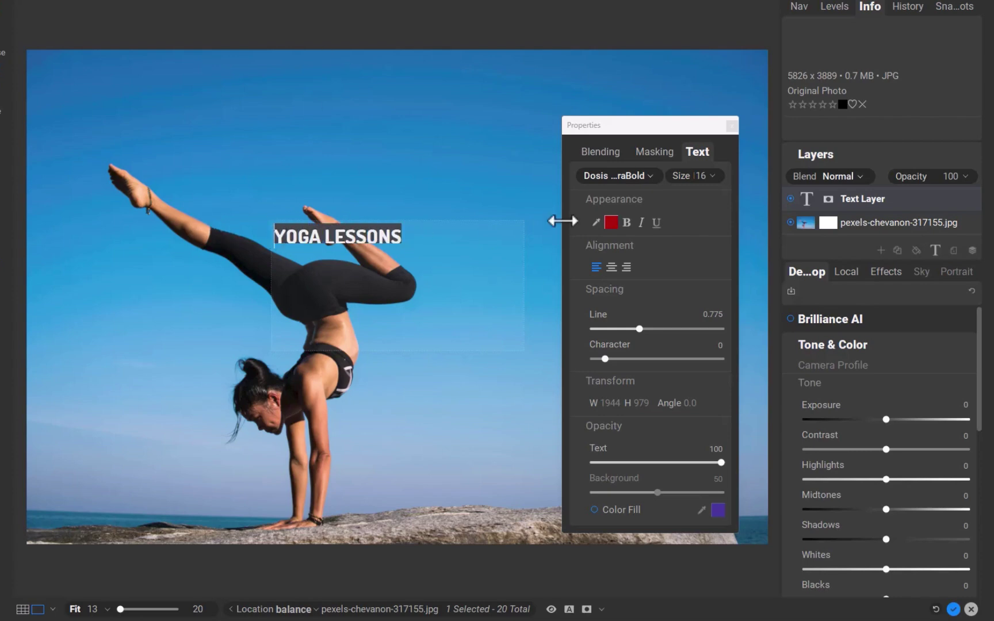
- Set the YOGA LESSONS text to Segoe Script at size 322
left_click(644, 174)
scroll(640, 313, "down", 20)
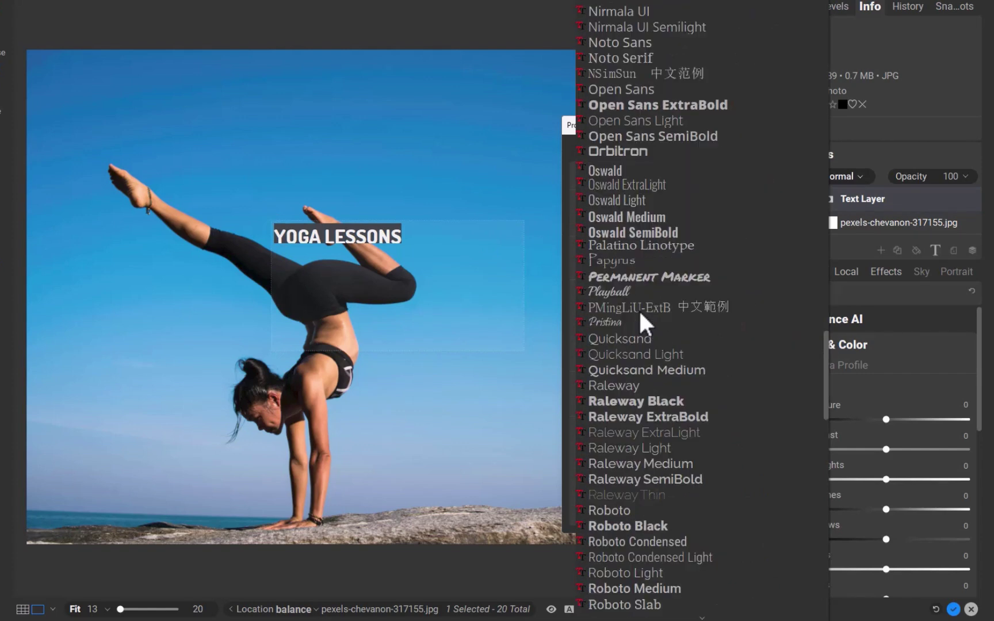
left_click(645, 323)
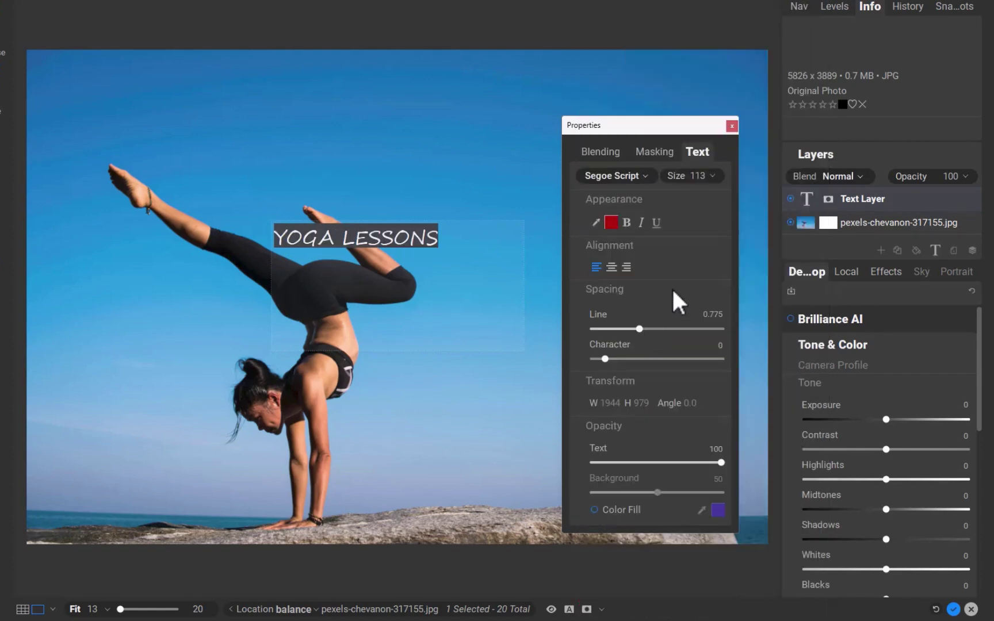
left_click(712, 175)
left_click_drag(694, 194, 708, 195)
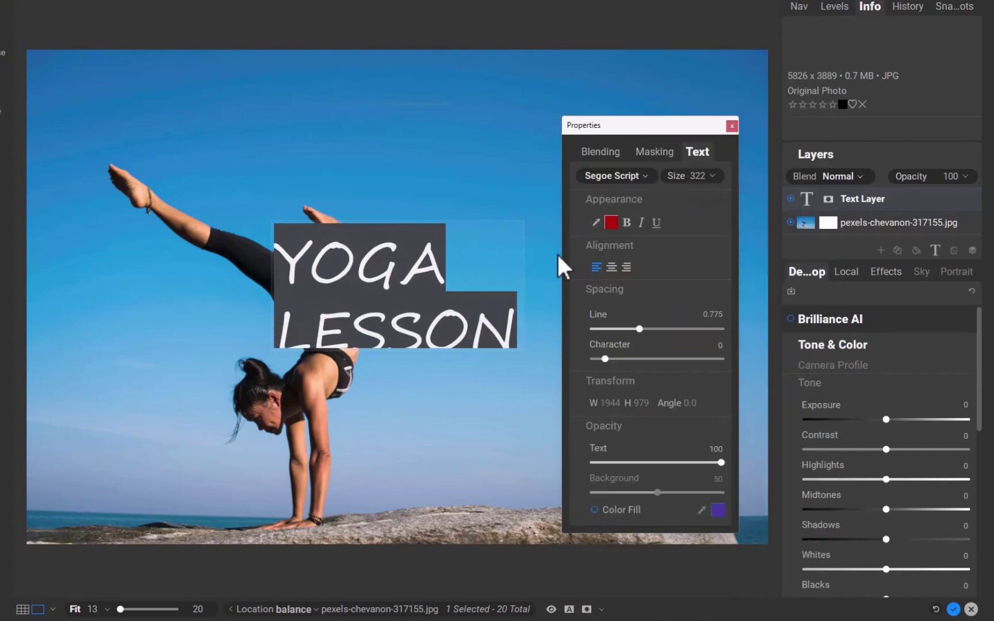
- Move the text box to the photo's top and widen it so the title fits one line
left_click_drag(350, 281, 328, 97)
left_click_drag(488, 193, 682, 195)
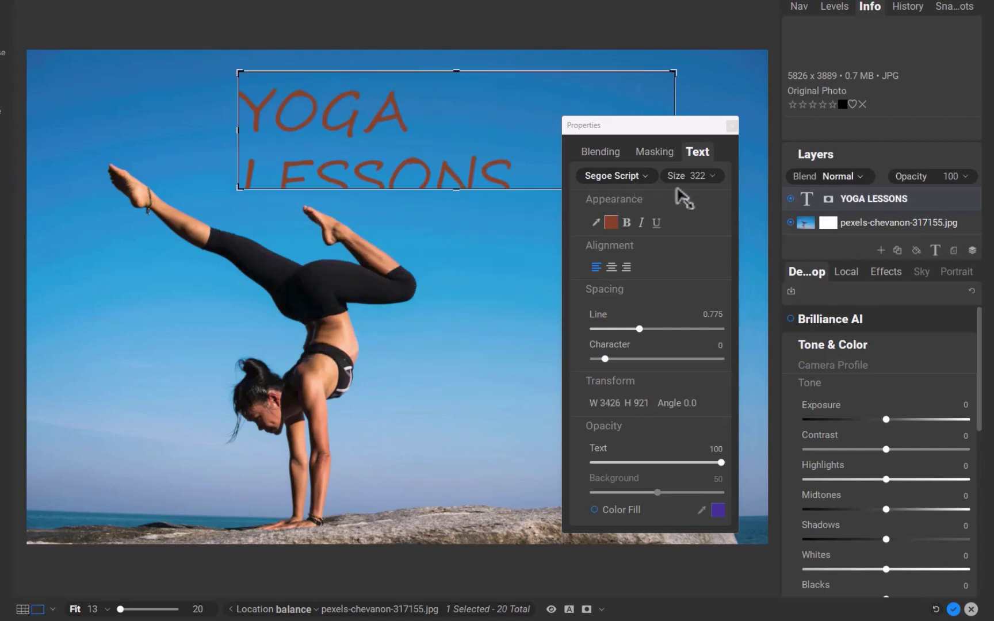
left_click_drag(240, 188, 72, 189)
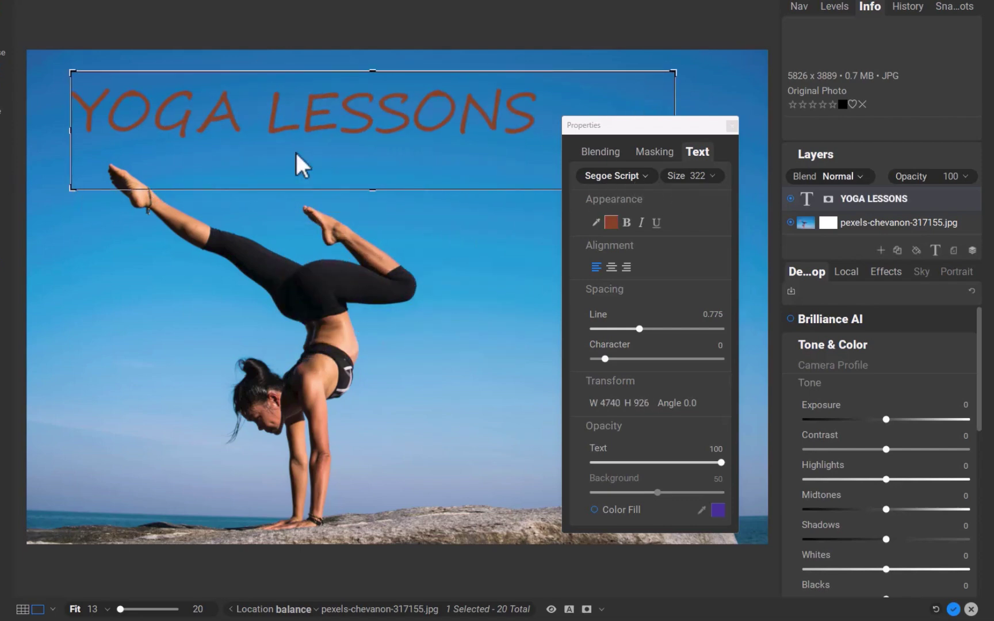
left_click_drag(410, 116, 416, 173)
- Preview a yellow text colour, then cancel to keep the title red
left_click(611, 222)
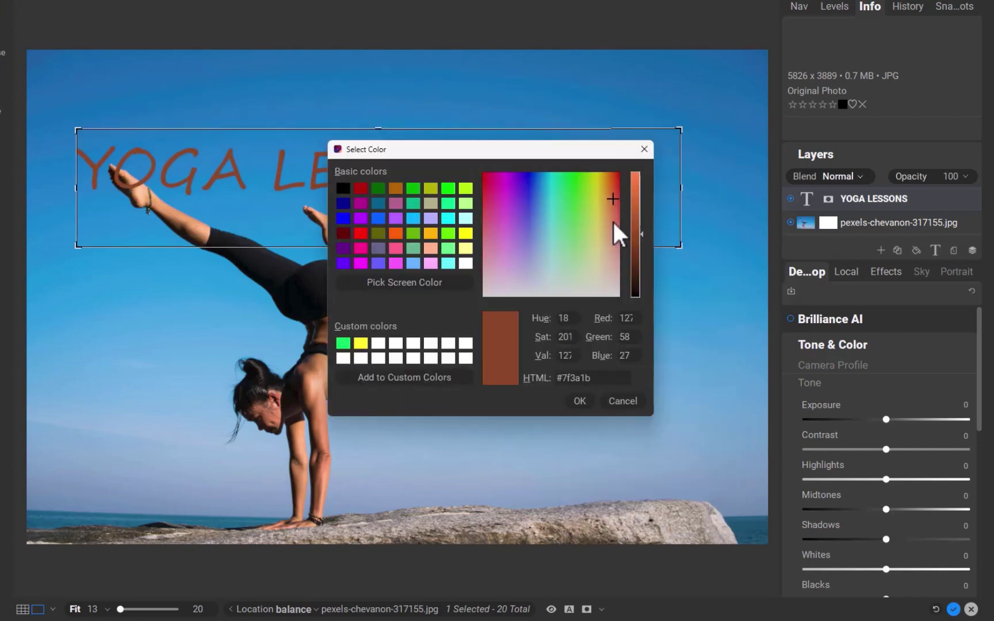
left_click(356, 343)
key("Escape")
- Reselect the whole YOGA LESSONS line and change its font to Segoe Print
left_click(465, 171)
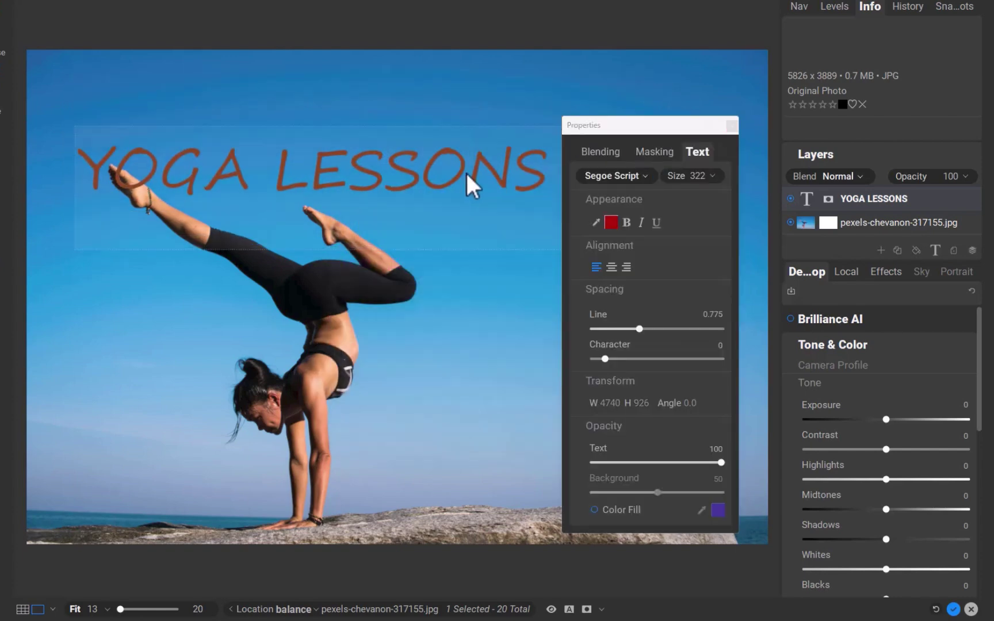
double_click(541, 173)
left_click_drag(541, 172, 78, 184)
left_click(643, 176)
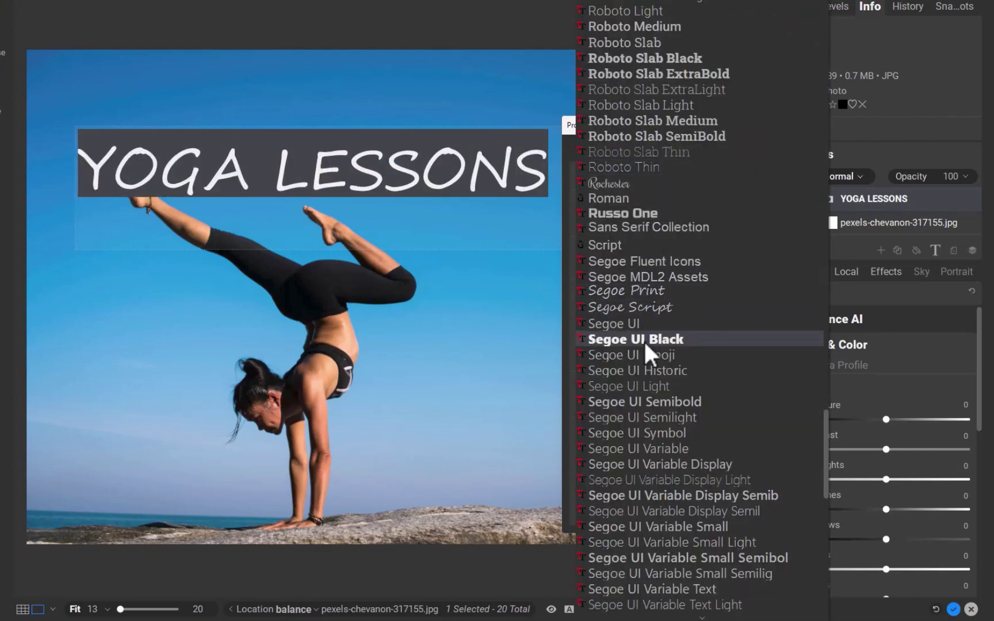
left_click(650, 289)
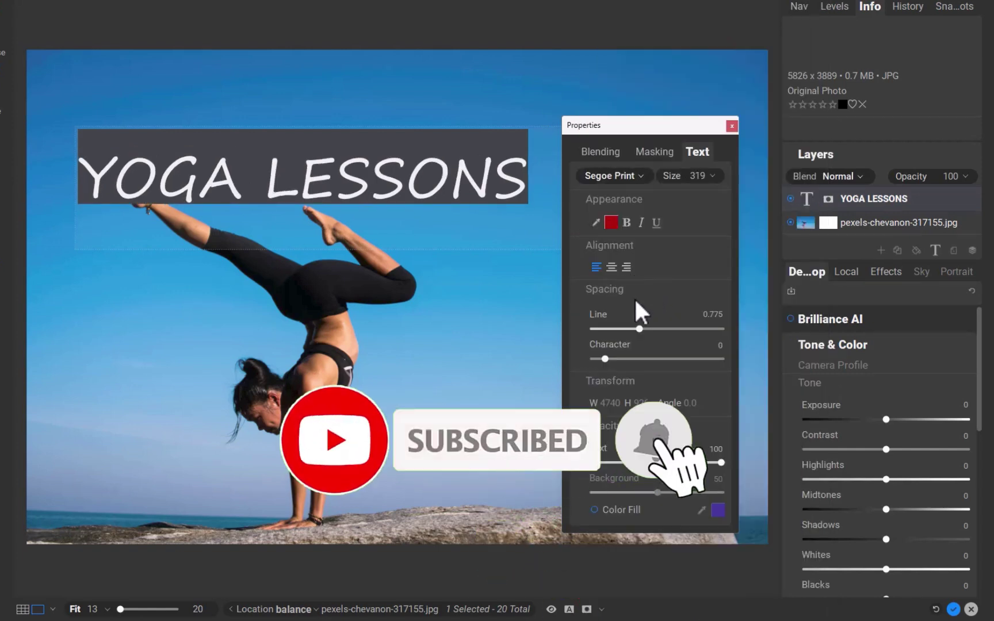
left_click(194, 180)
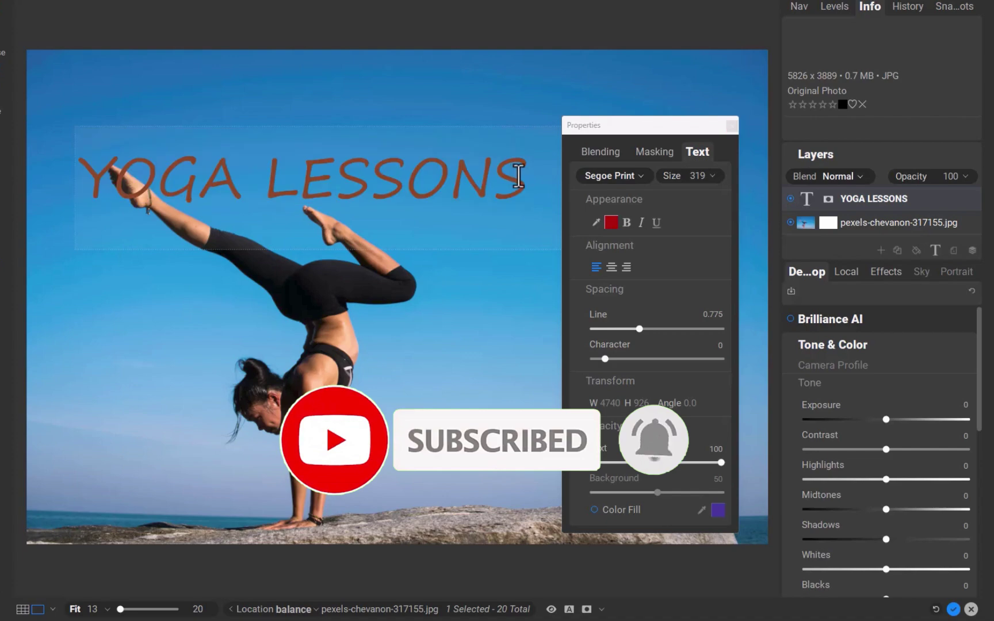
left_click(610, 221)
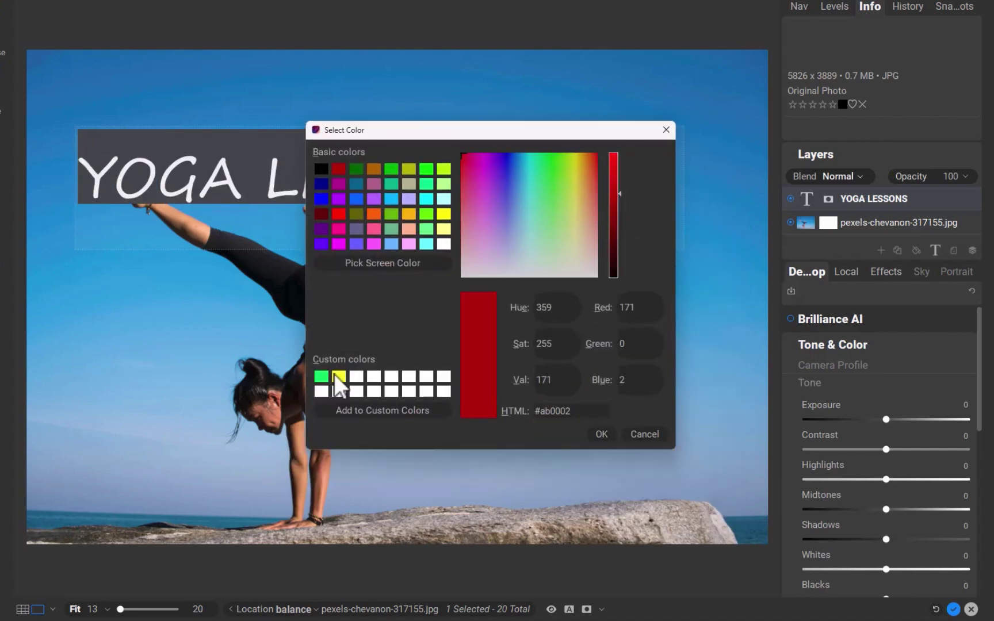